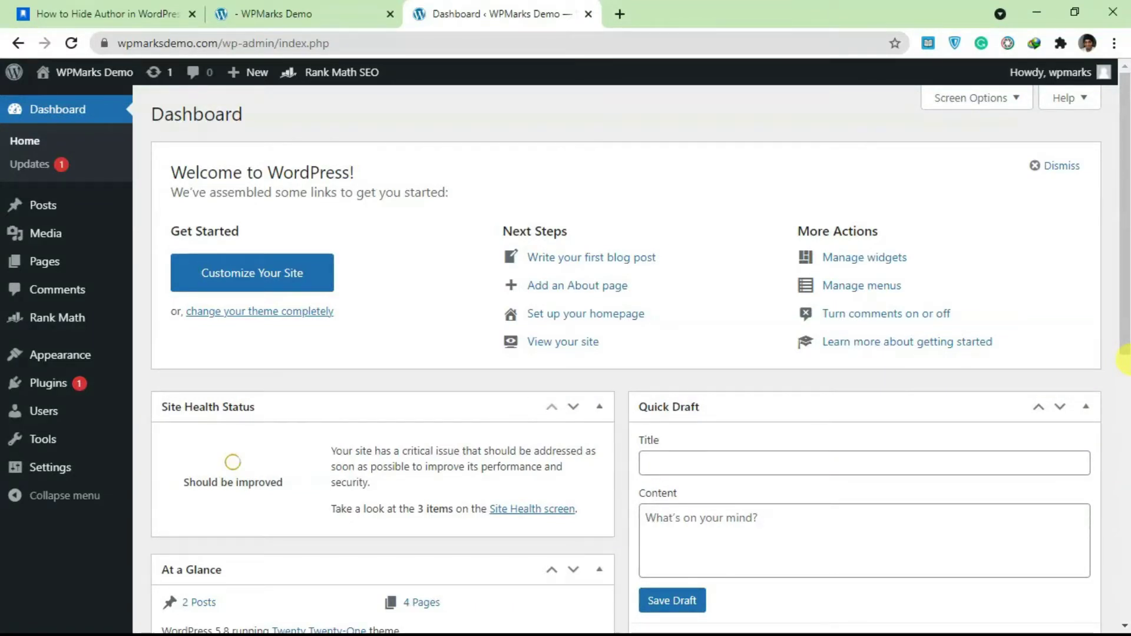
# Check the 'By' author line on the WPMarks demo post, then switch to the 'How to Hide Author in WordPress' article.
pyautogui.click(372, 15)
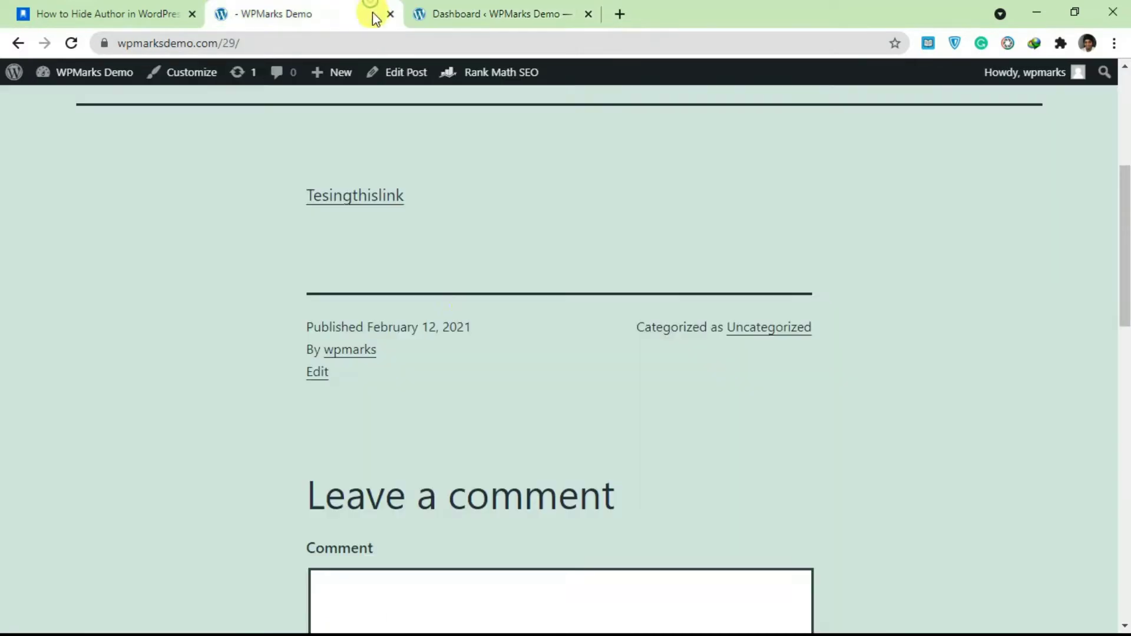
pyautogui.scroll(5, 487, 350)
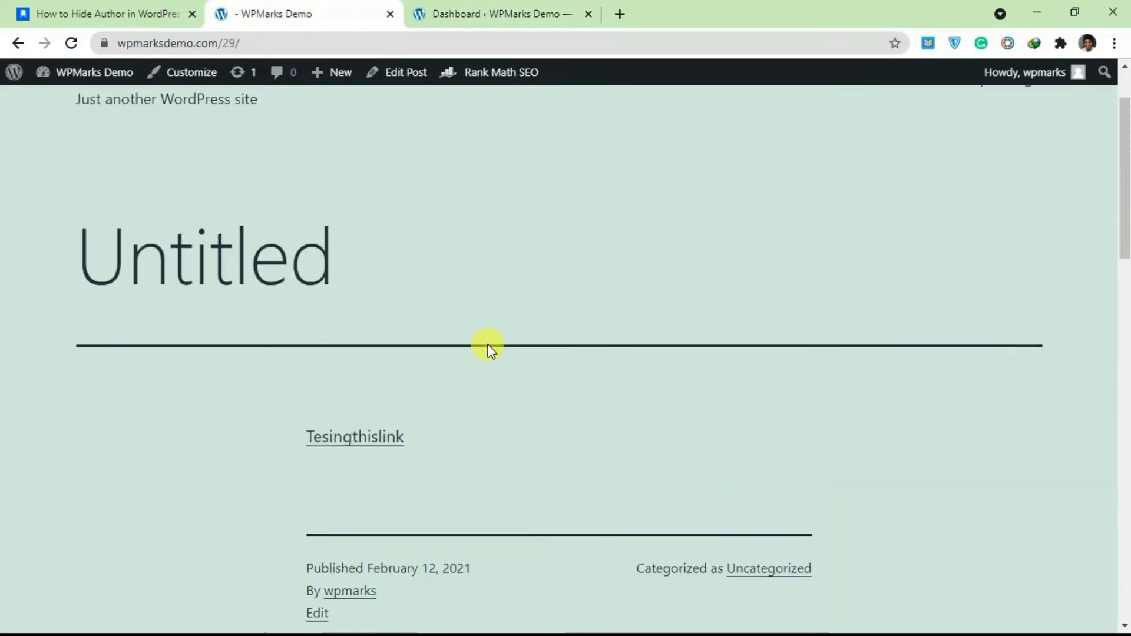
pyautogui.scroll(-5, 488, 350)
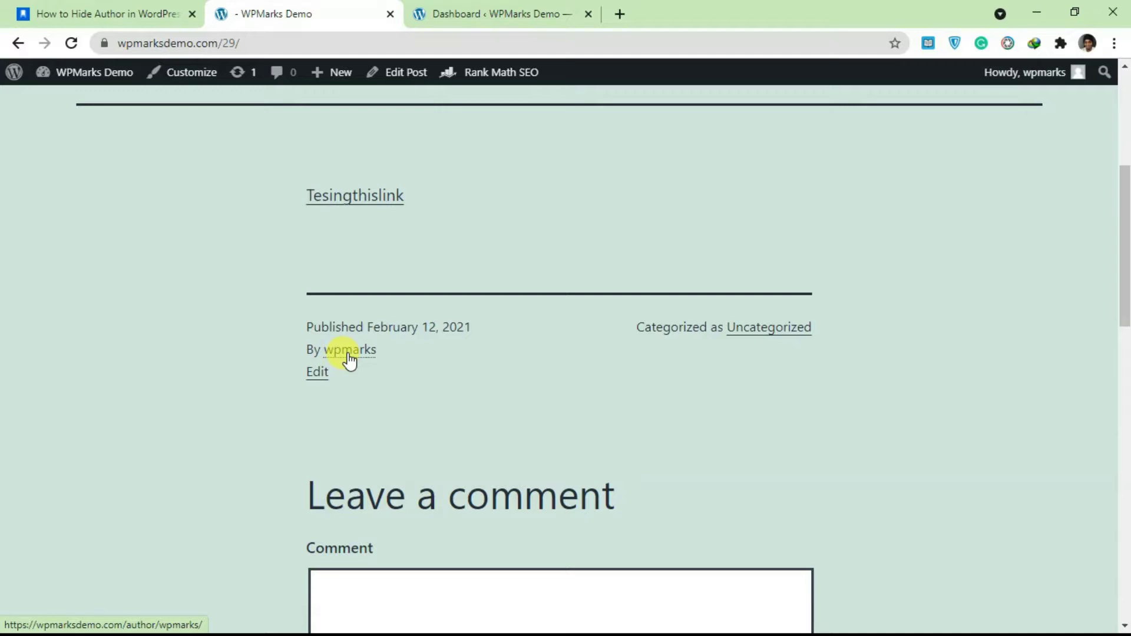
pyautogui.click(167, 11)
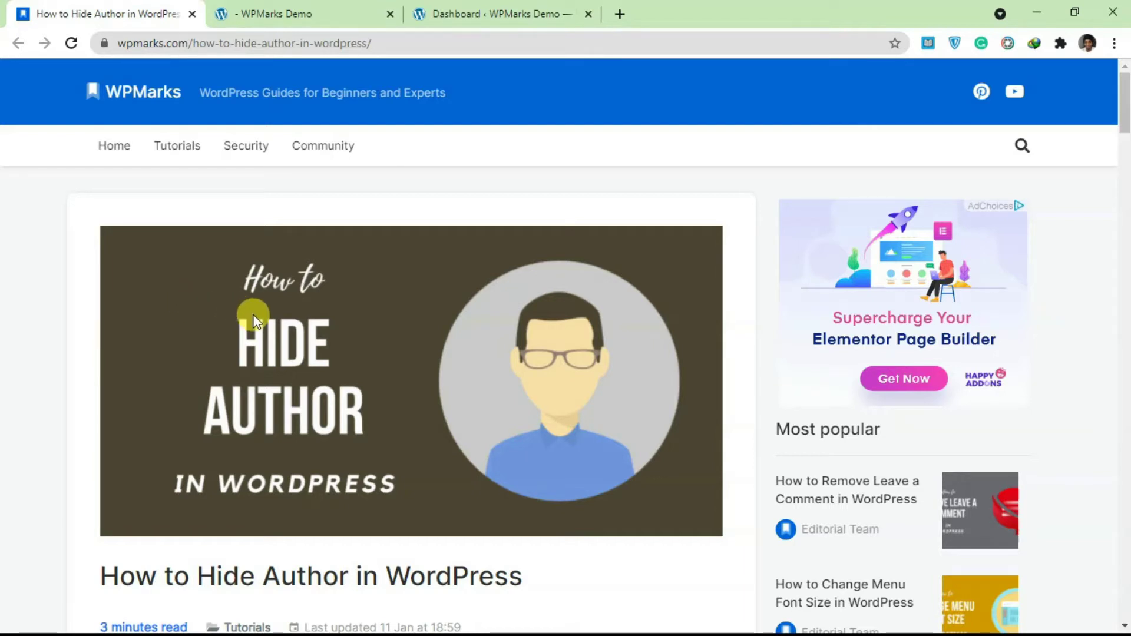
# Scroll the article down to Method 1's template files: single.php, content.php, archive.php, index.php.
pyautogui.scroll(-4, 252, 301)
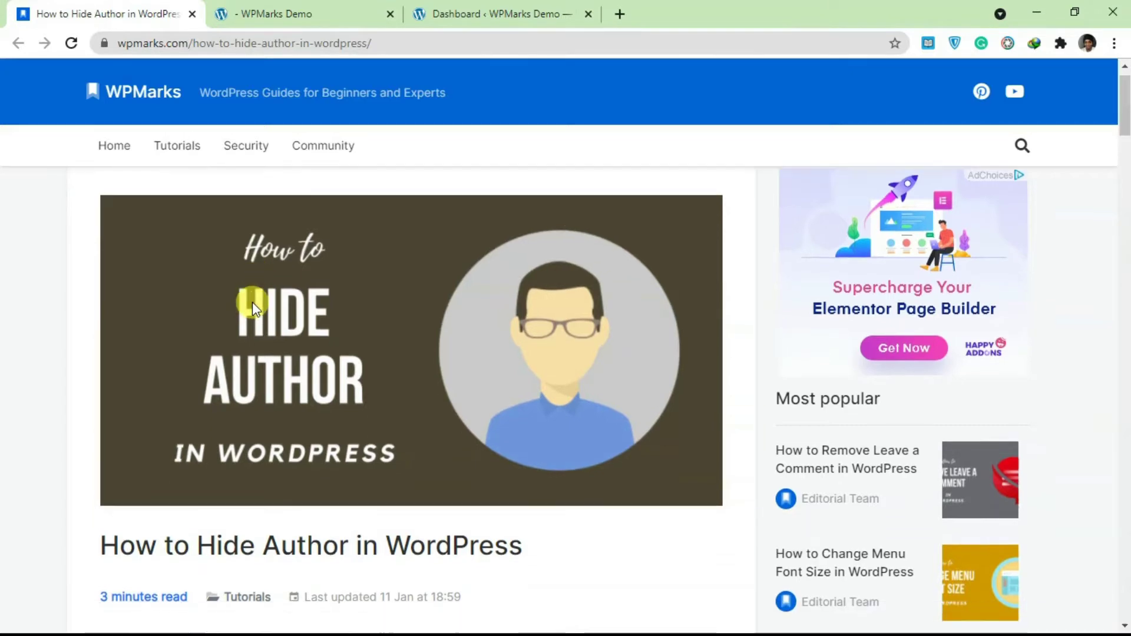
pyautogui.scroll(4, 276, 327)
pyautogui.scroll(-4, 302, 354)
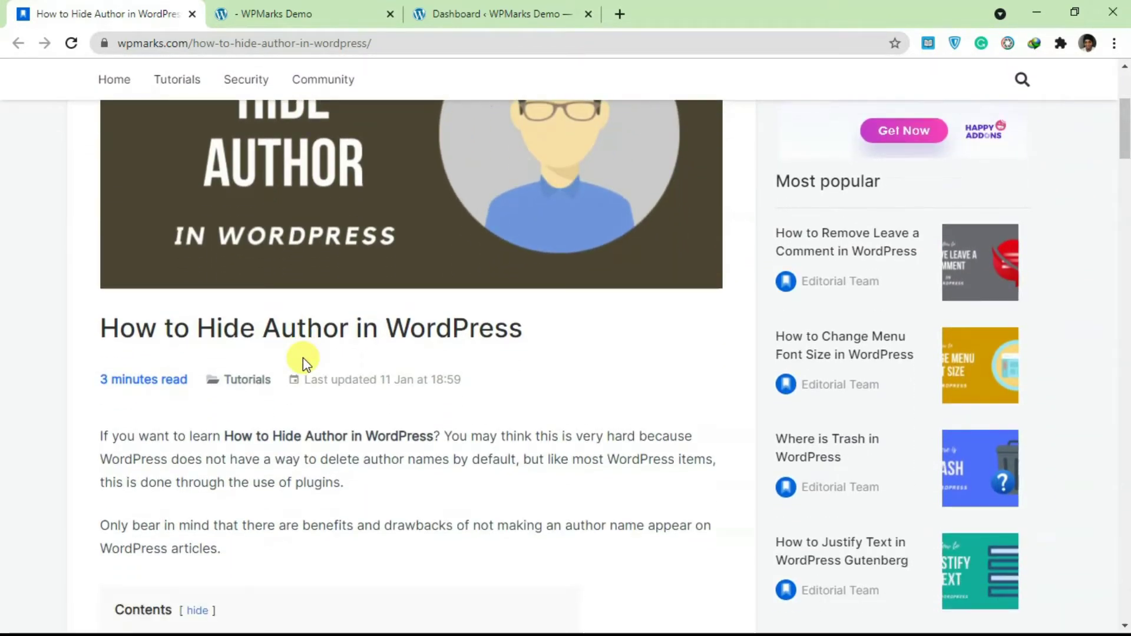
pyautogui.scroll(-5, 303, 358)
pyautogui.scroll(-8, 270, 480)
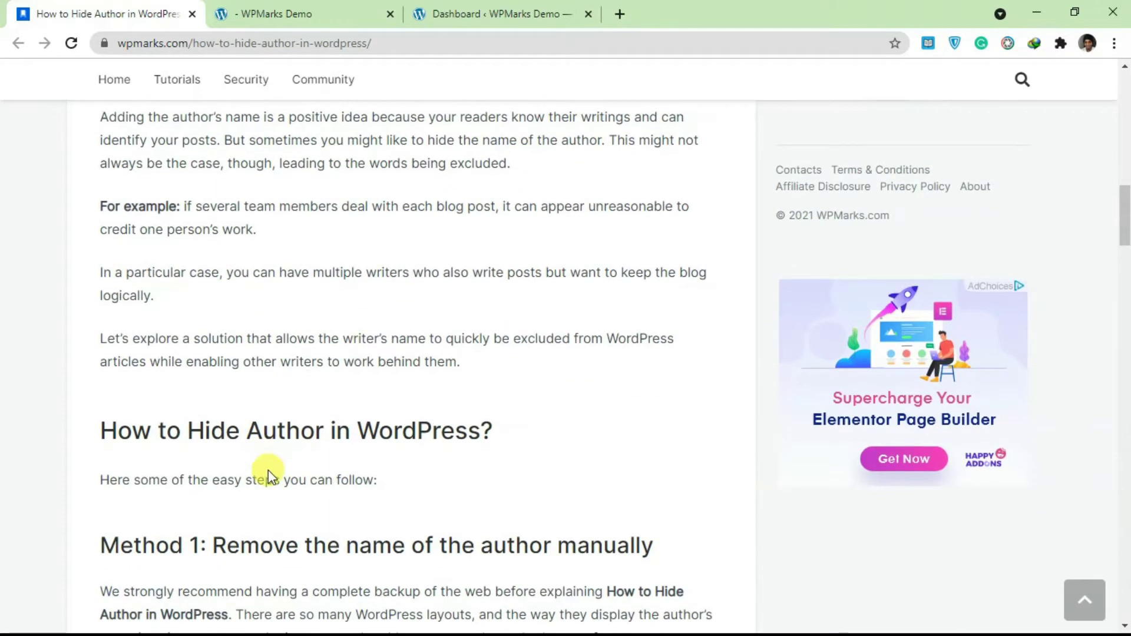
pyautogui.scroll(-4, 267, 470)
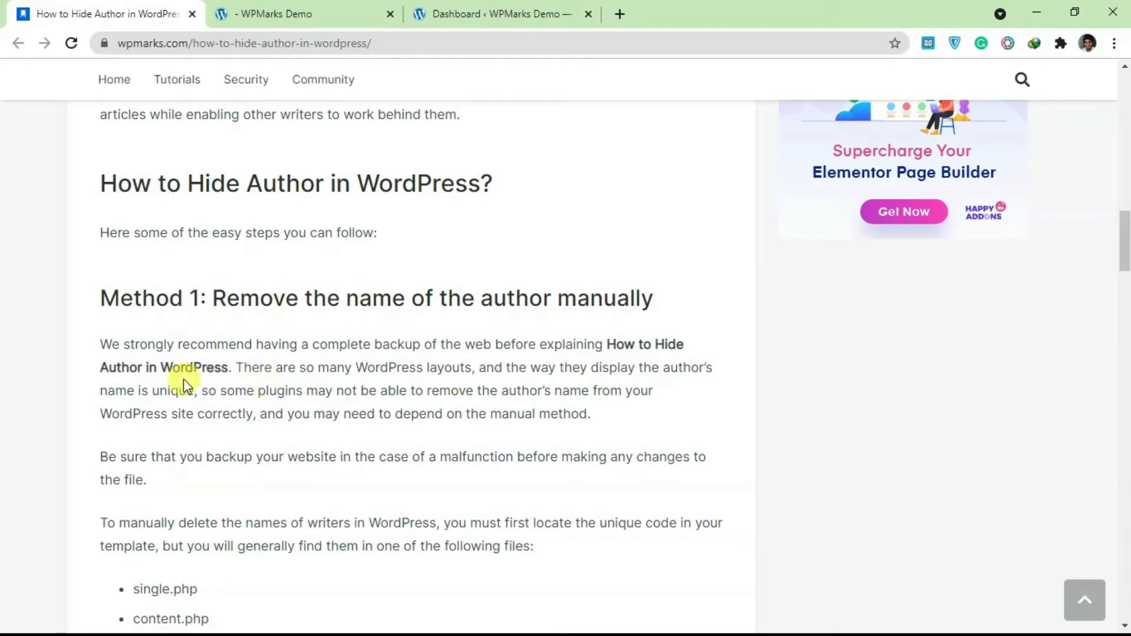
pyautogui.scroll(-3, 184, 383)
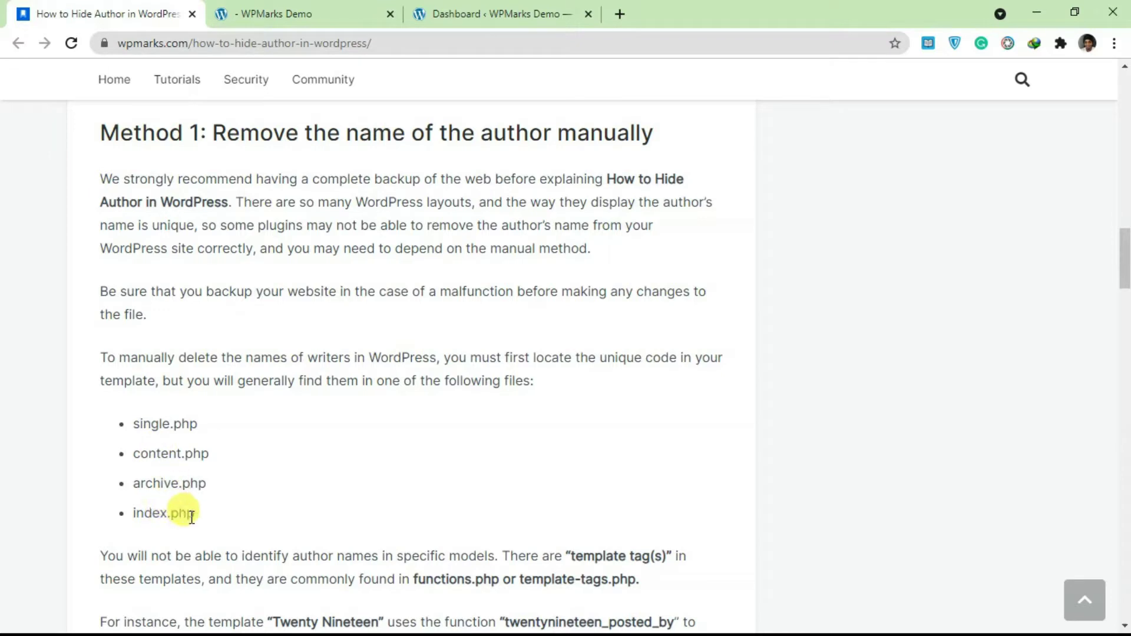
pyautogui.scroll(-3, 166, 446)
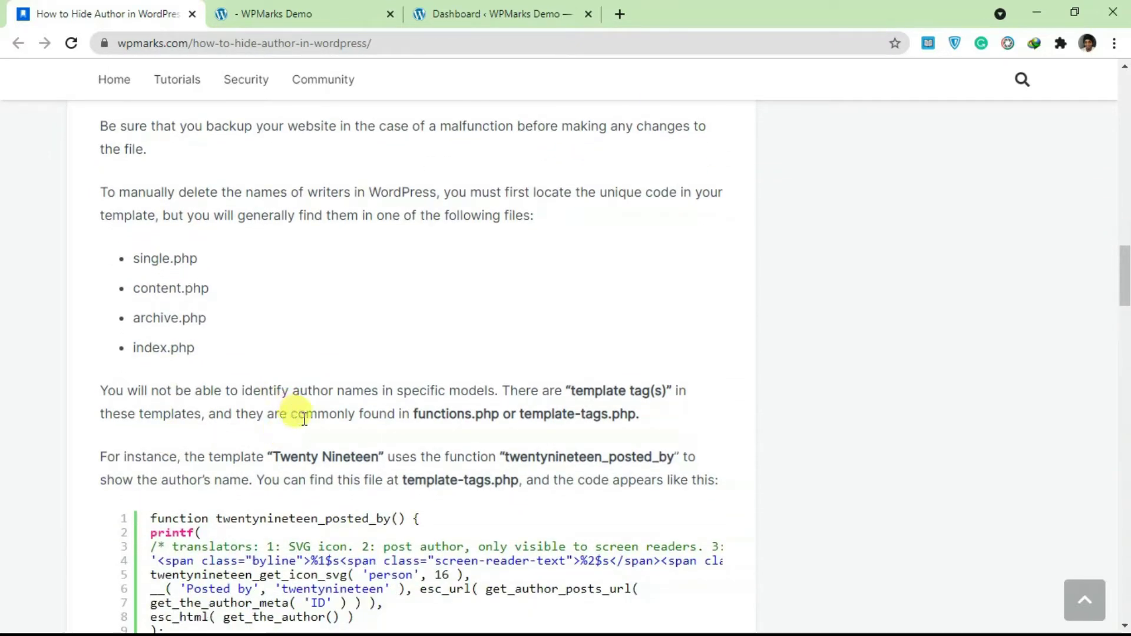
pyautogui.scroll(1, 202, 384)
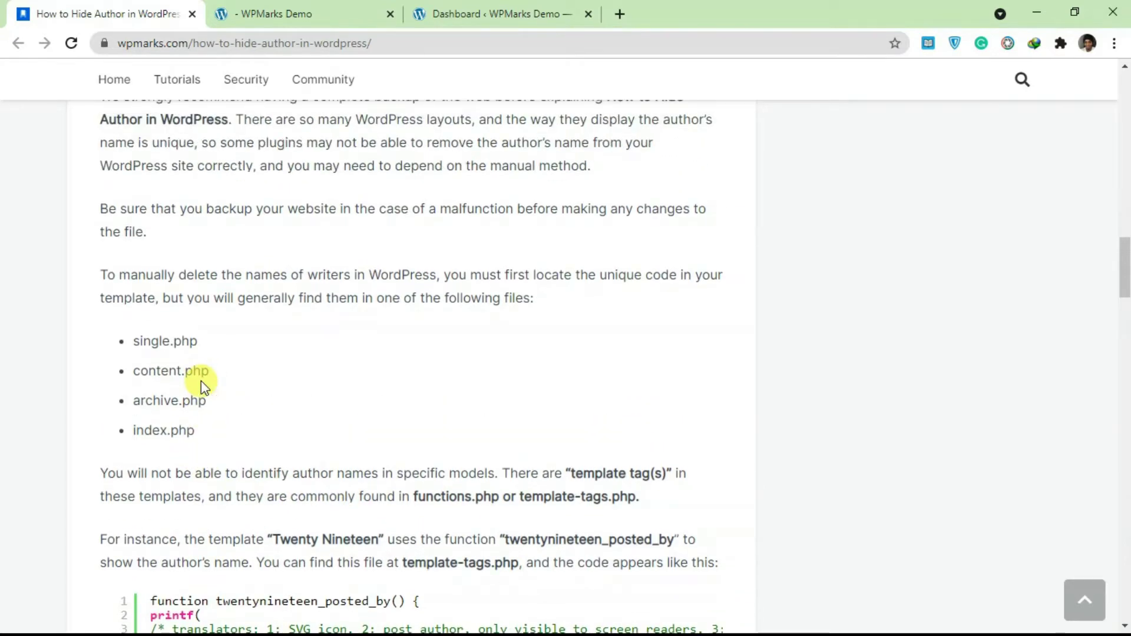
pyautogui.scroll(-1, 202, 384)
# Scroll past the twentynineteen_posted_by code samples to the Method 2 Hide/Remove Metadata plugin heading.
pyautogui.scroll(-1, 156, 453)
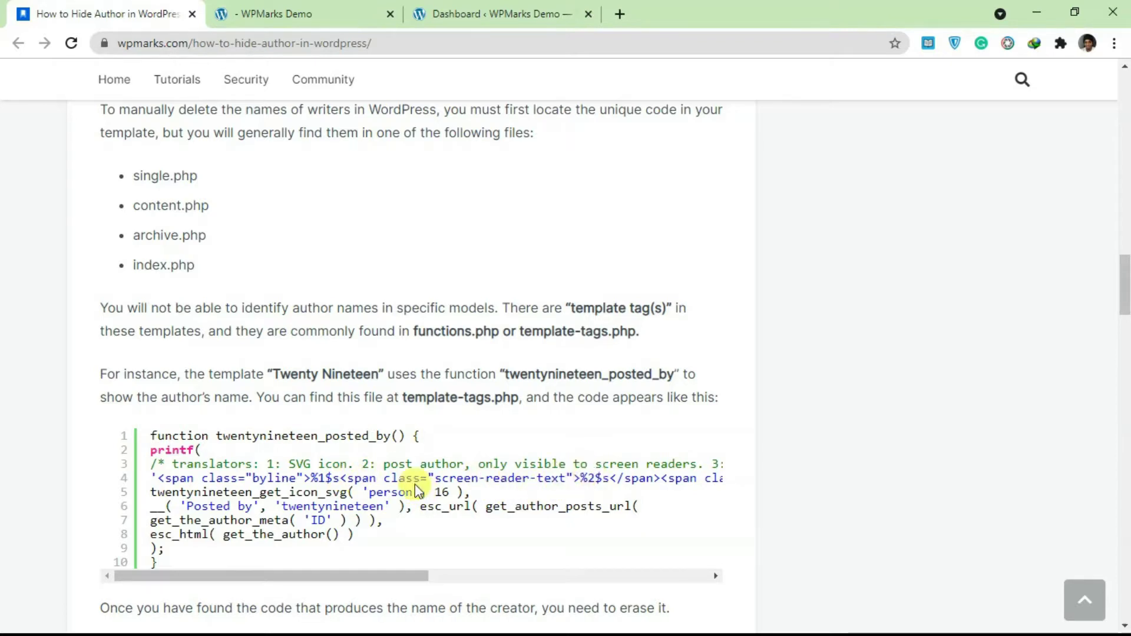
pyautogui.scroll(-1, 385, 474)
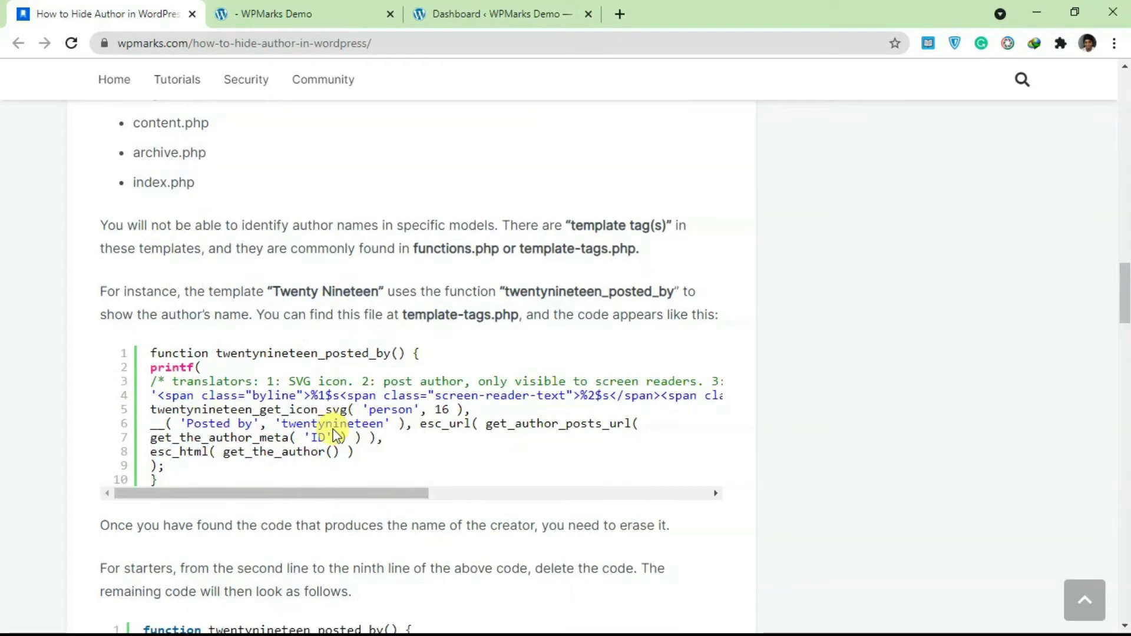
pyautogui.scroll(-1, 351, 412)
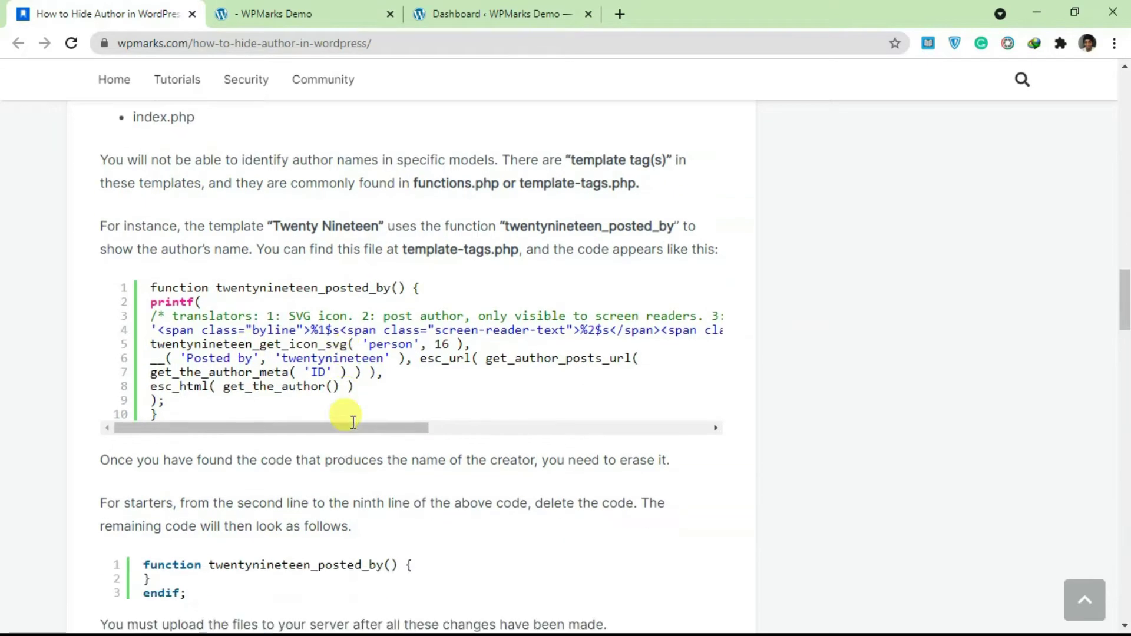
pyautogui.scroll(1, 351, 401)
pyautogui.scroll(3, 328, 474)
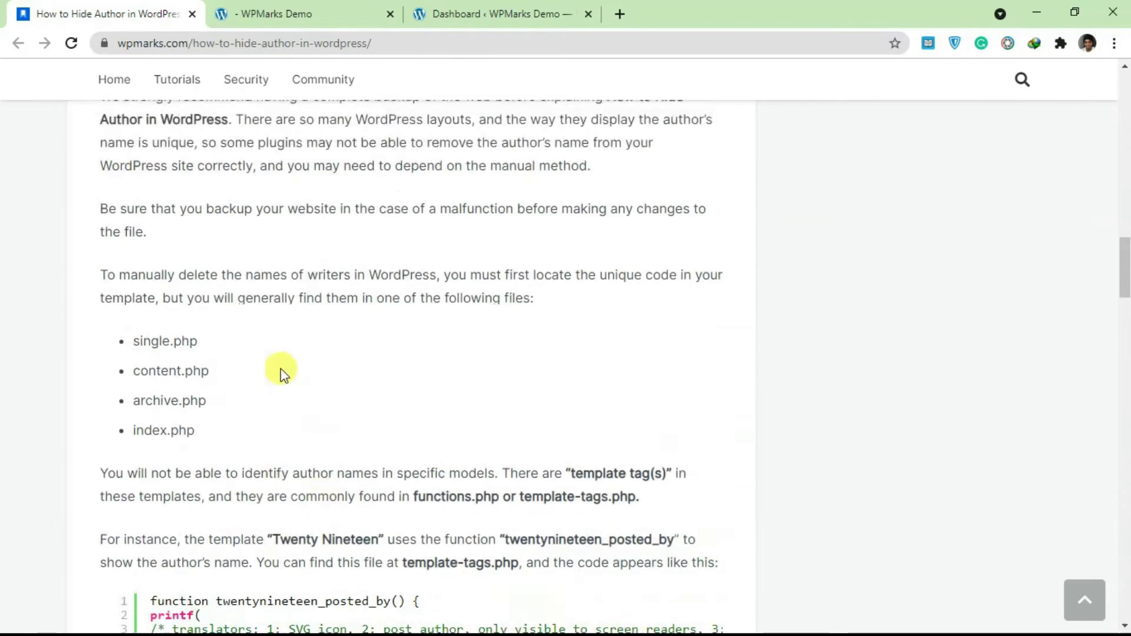
pyautogui.scroll(-3, 280, 373)
pyautogui.scroll(2, 285, 399)
pyautogui.scroll(4, 288, 396)
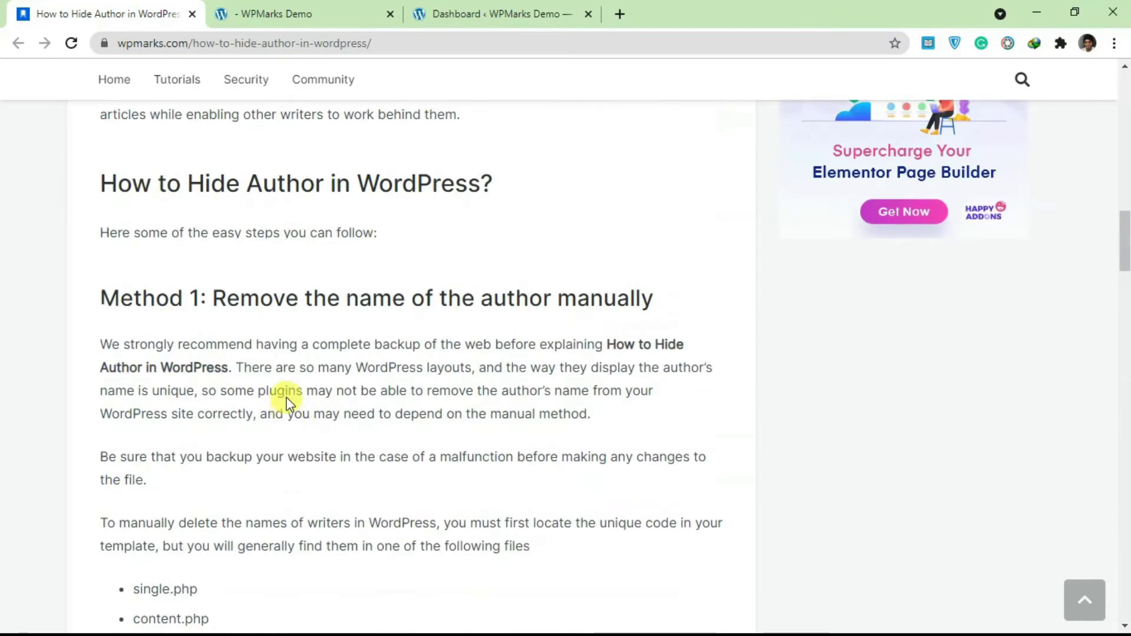
pyautogui.scroll(-7, 258, 382)
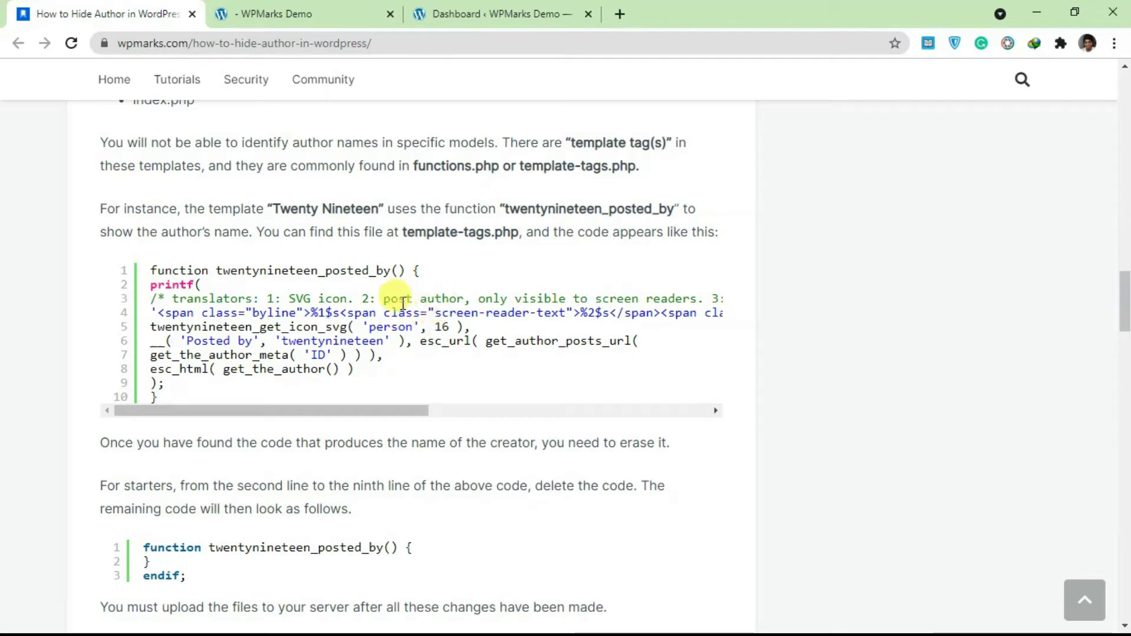
pyautogui.scroll(-1, 334, 356)
pyautogui.scroll(-1, 334, 356)
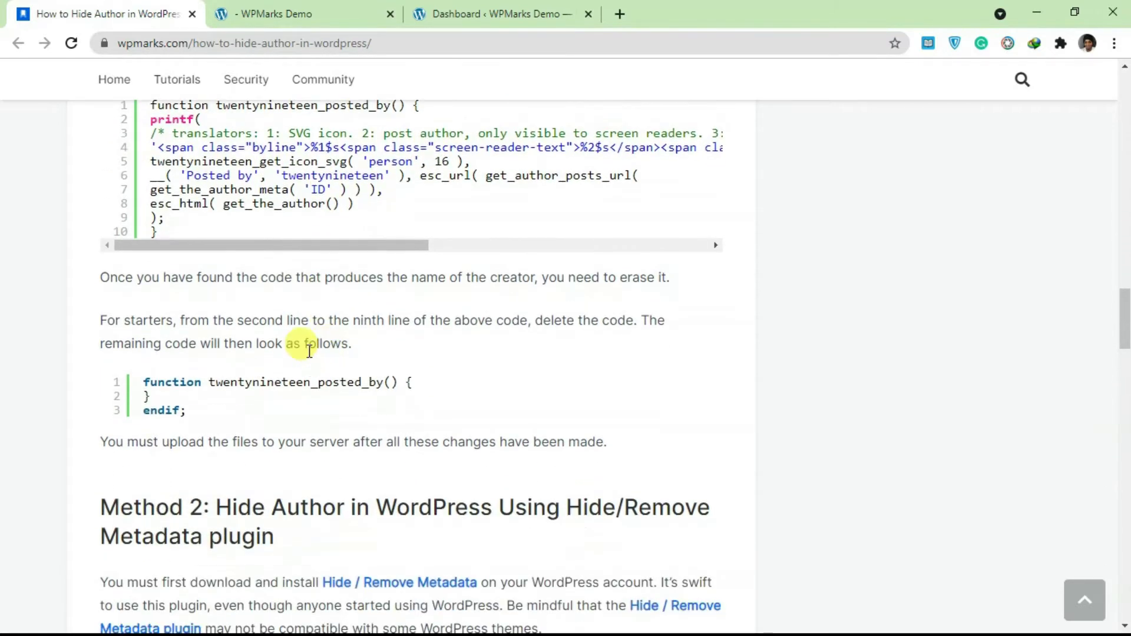
pyautogui.scroll(-1, 309, 351)
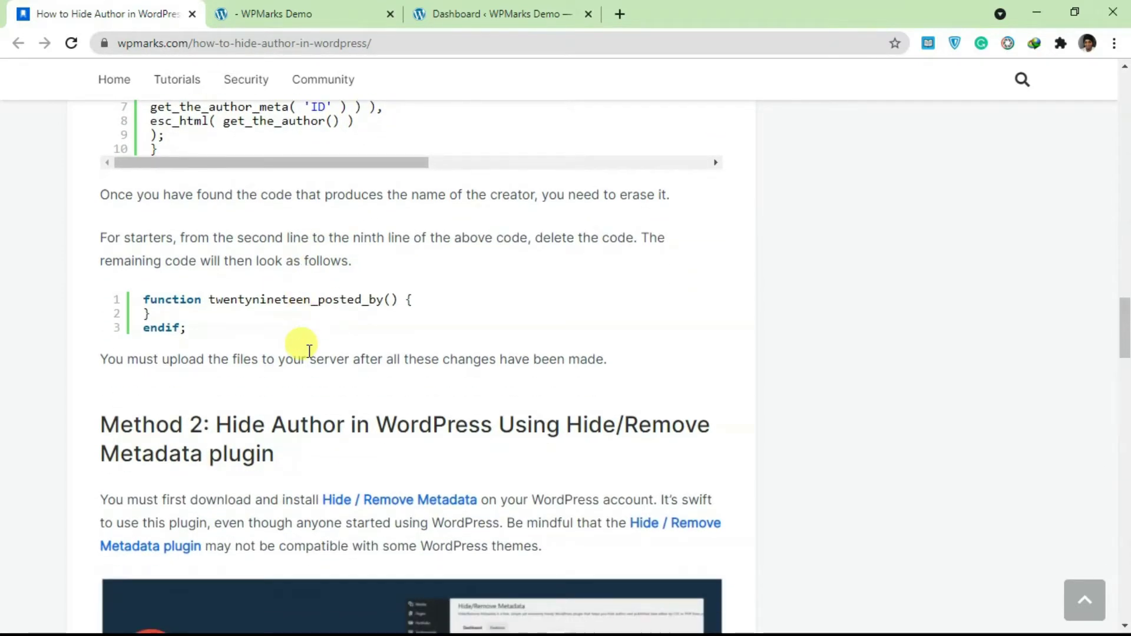
pyautogui.scroll(-1, 309, 351)
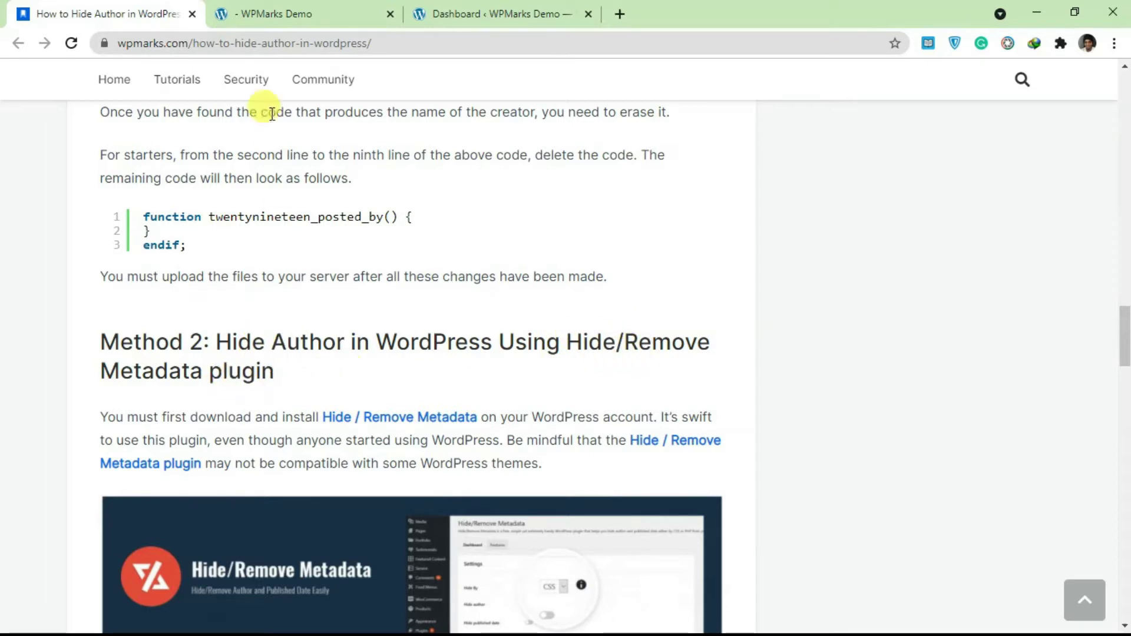
# Return to the demo post and inspect its author byline in Chrome DevTools.
pyautogui.click(289, 15)
pyautogui.scroll(-3, 219, 264)
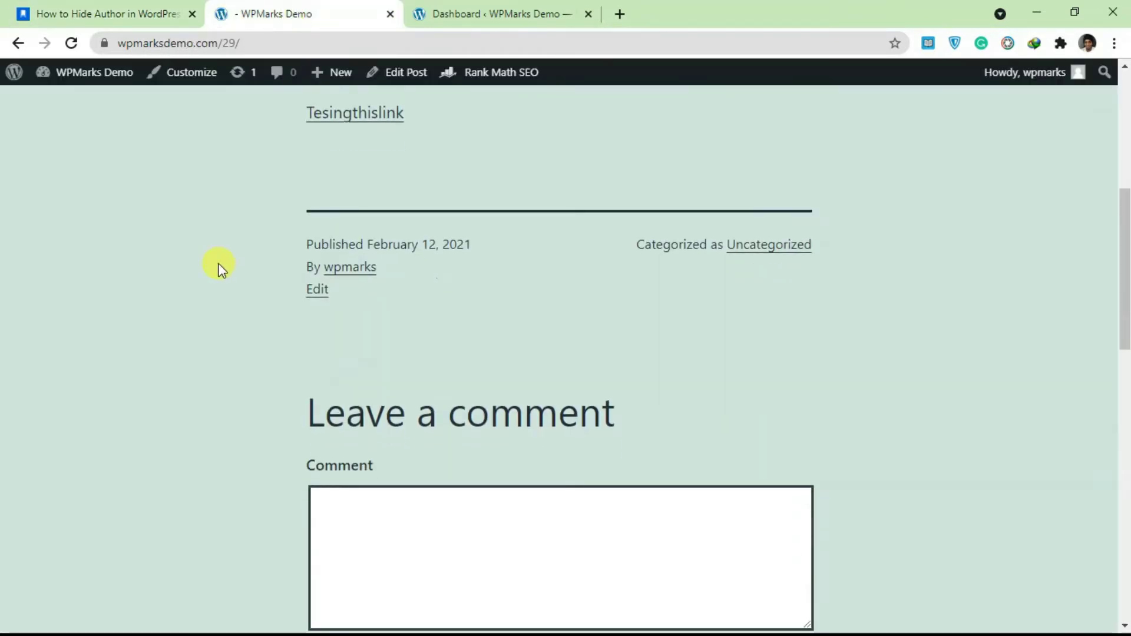
pyautogui.scroll(1, 218, 268)
pyautogui.rightClick(172, 264)
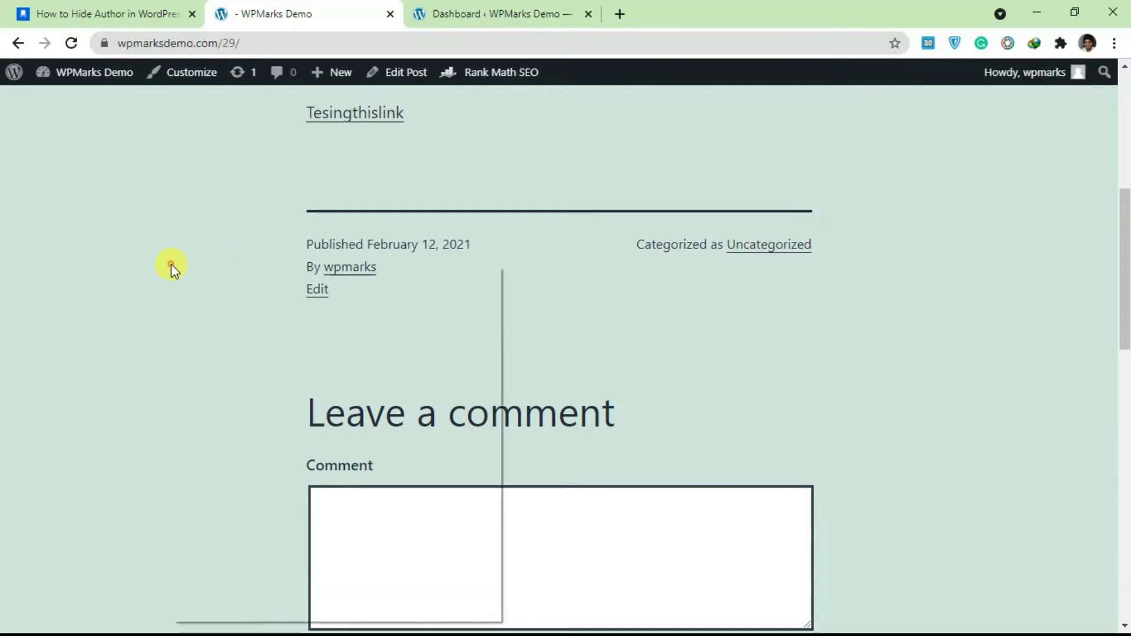
pyautogui.click(266, 610)
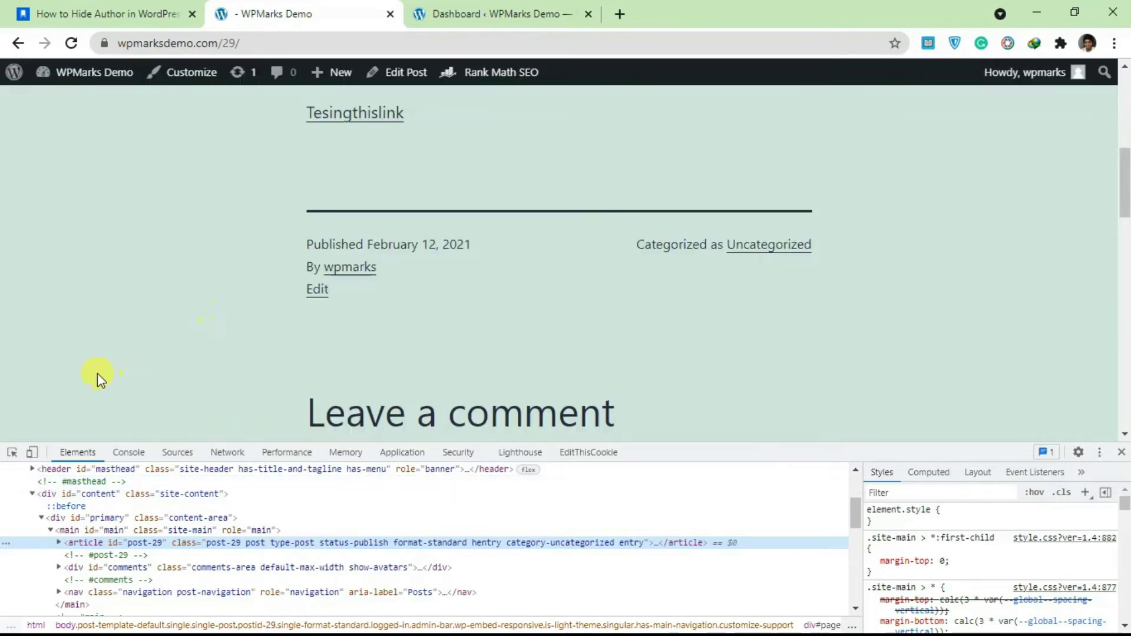
pyautogui.click(12, 453)
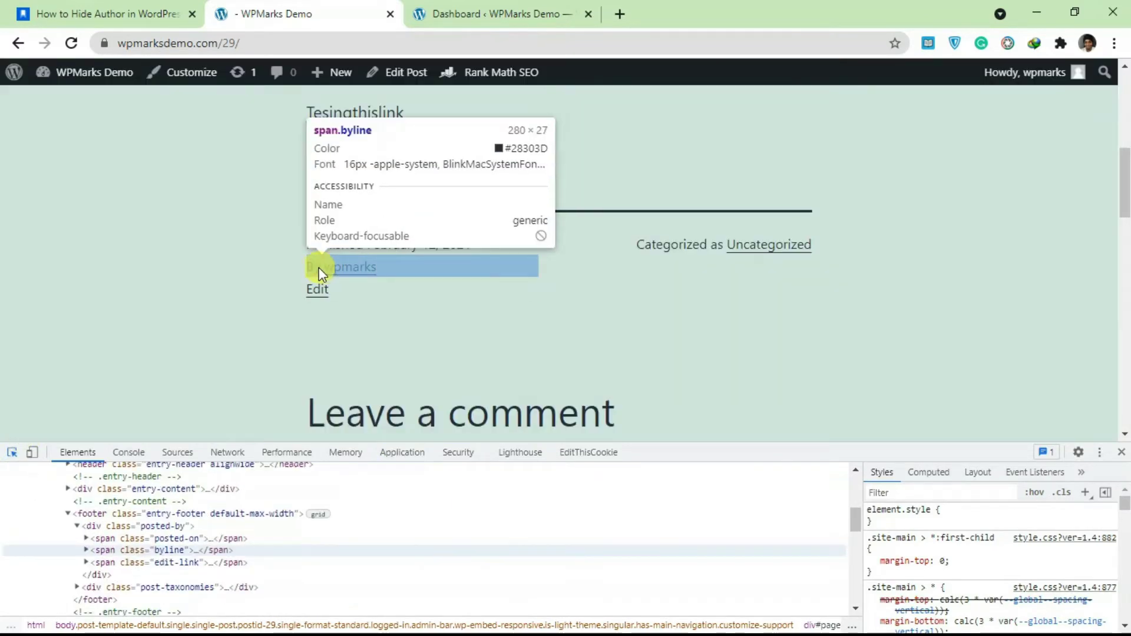
pyautogui.click(311, 275)
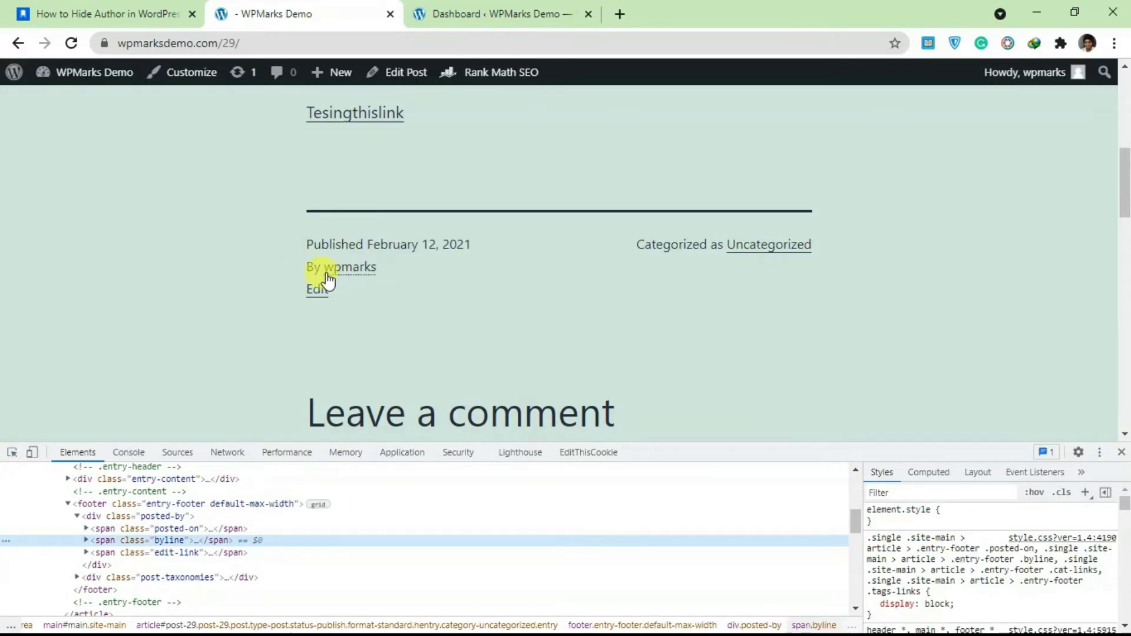
# Select the span.byline node in Elements and start a new element.style property.
pyautogui.scroll(1, 360, 330)
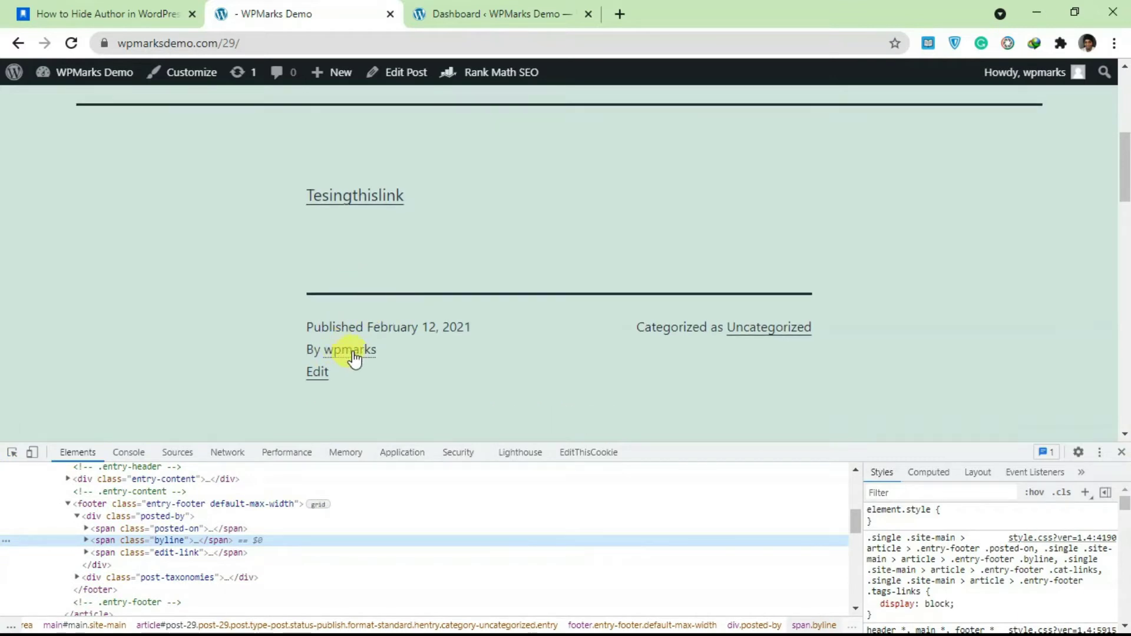
pyautogui.click(194, 540)
pyautogui.click(353, 565)
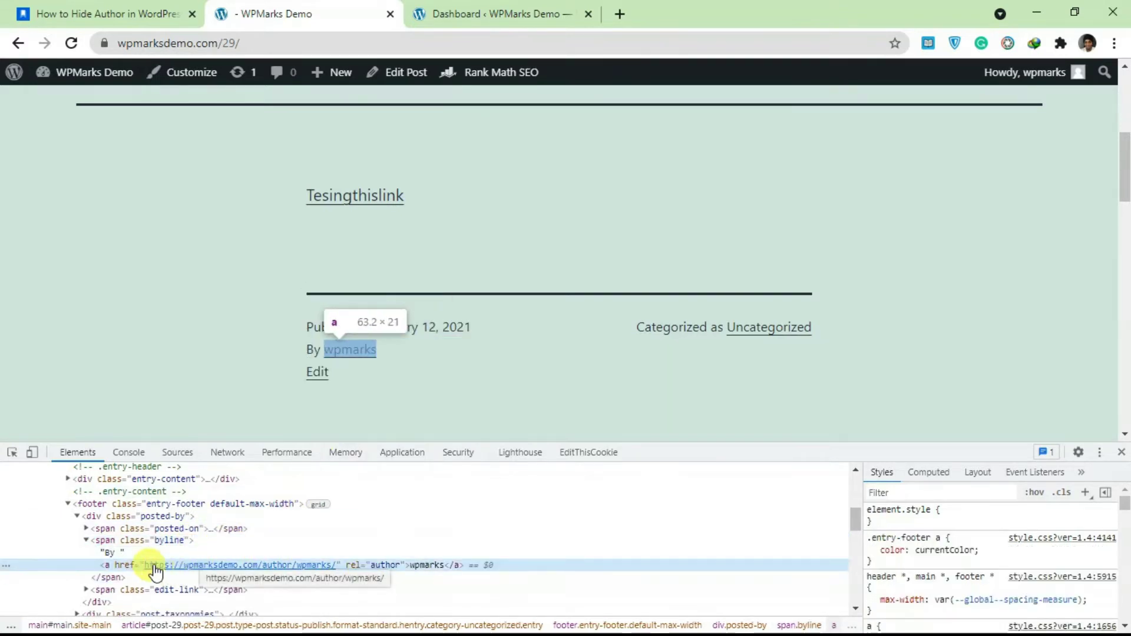
pyautogui.click(179, 547)
pyautogui.click(943, 527)
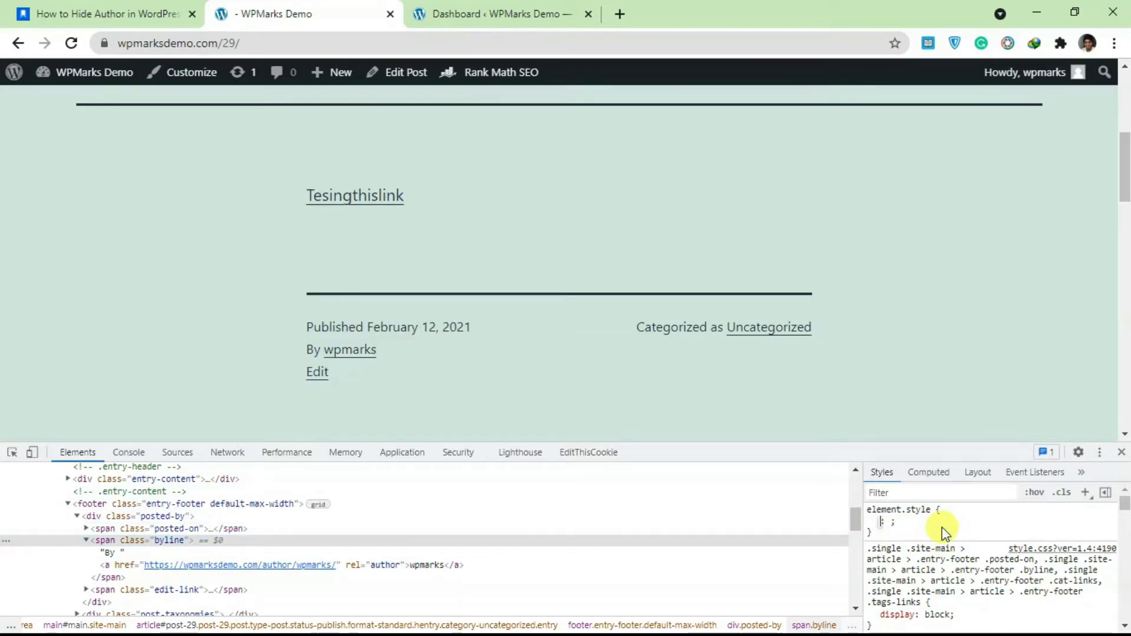
# Add display: none to the byline's element.style so the author name disappears.
pyautogui.write('di')
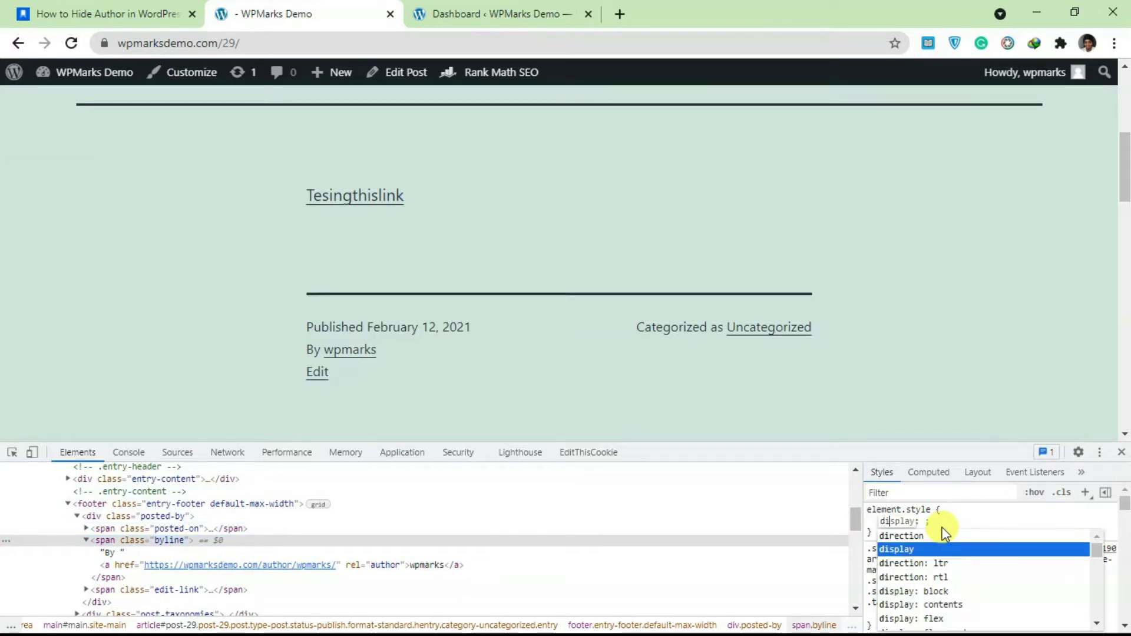
pyautogui.write('none;')
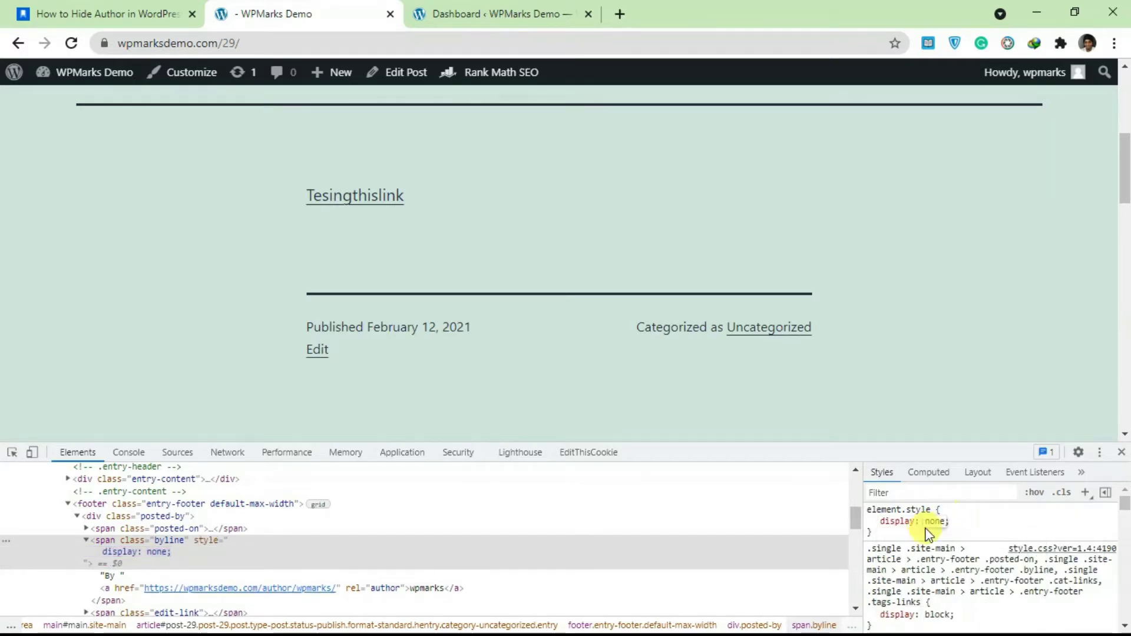
pyautogui.press('Return')
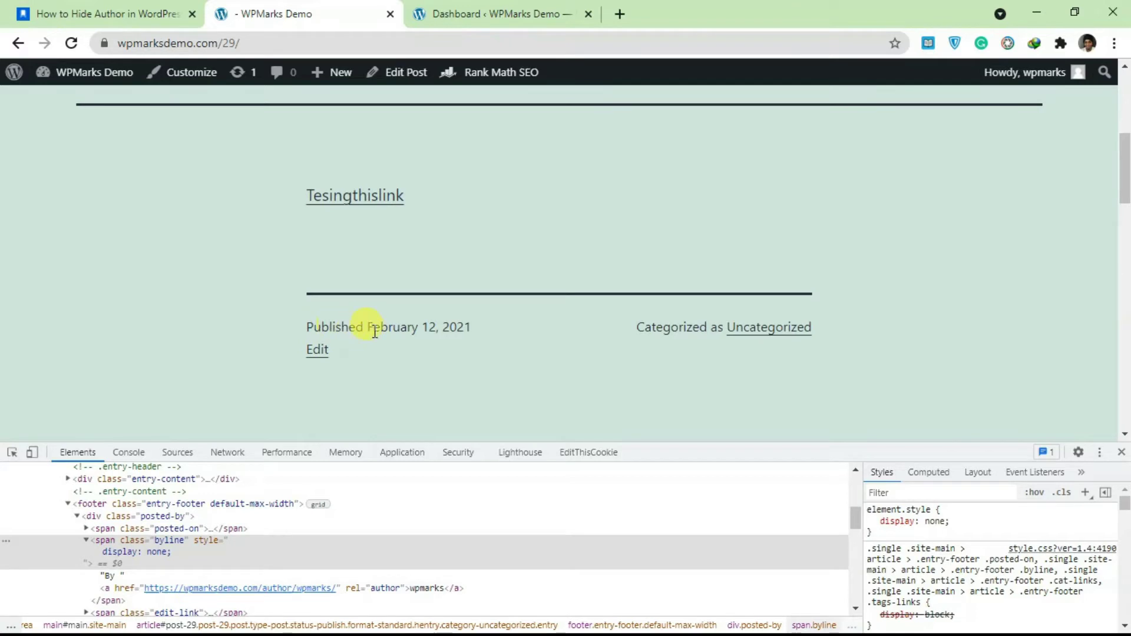
pyautogui.scroll(5, 372, 330)
pyautogui.scroll(-5, 383, 332)
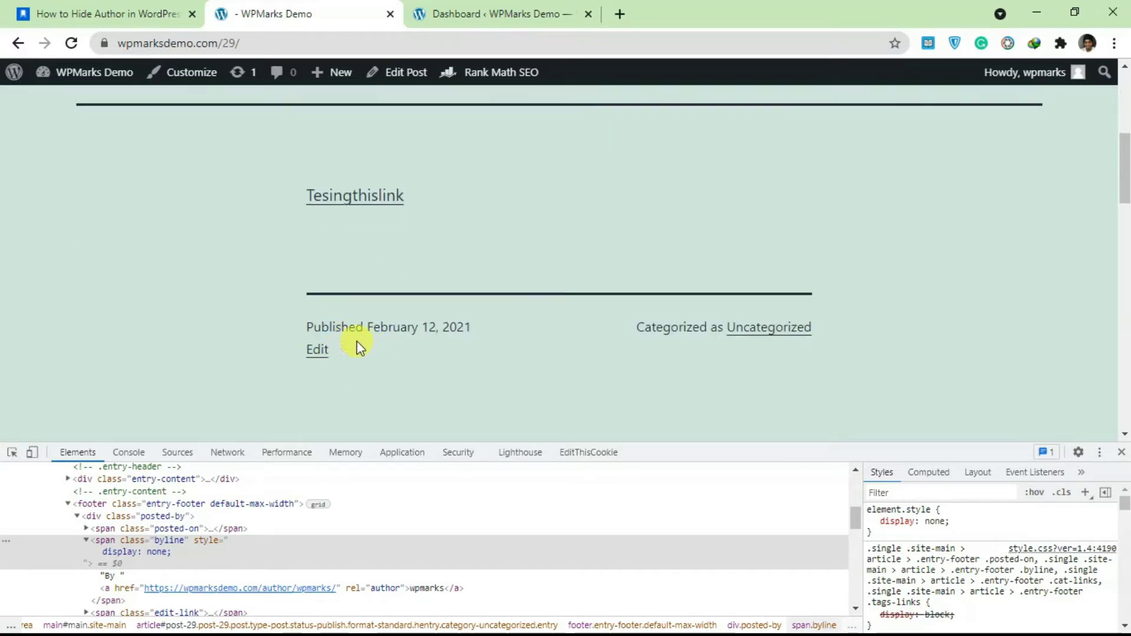
pyautogui.scroll(-1, 361, 345)
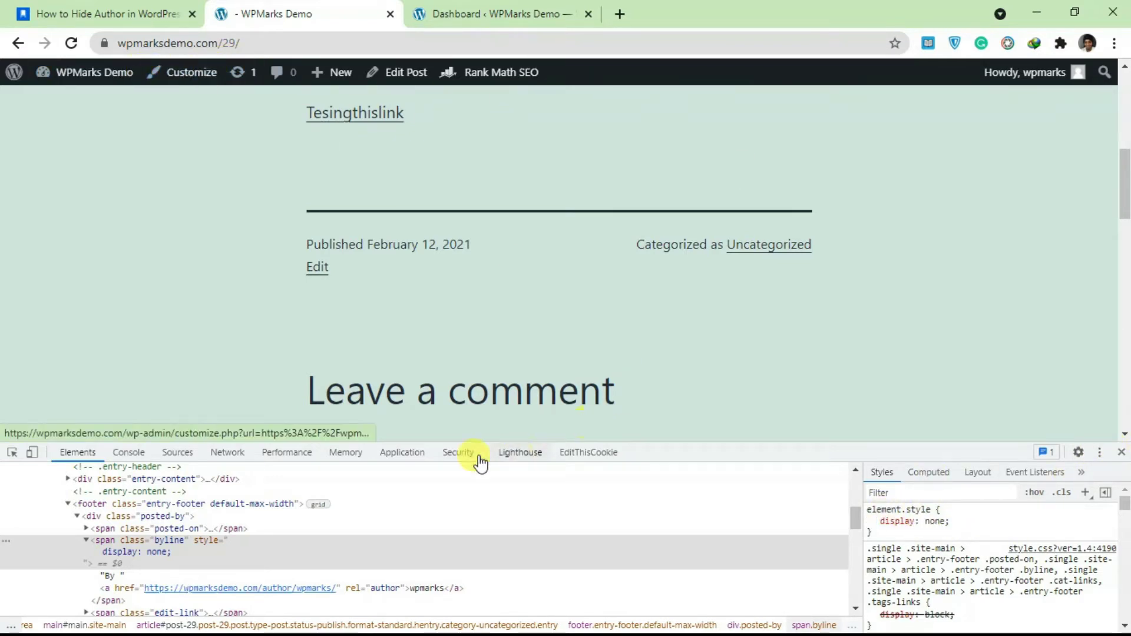
# Close DevTools and go from the Dashboard tab to Plugins > Add New.
pyautogui.click(1121, 452)
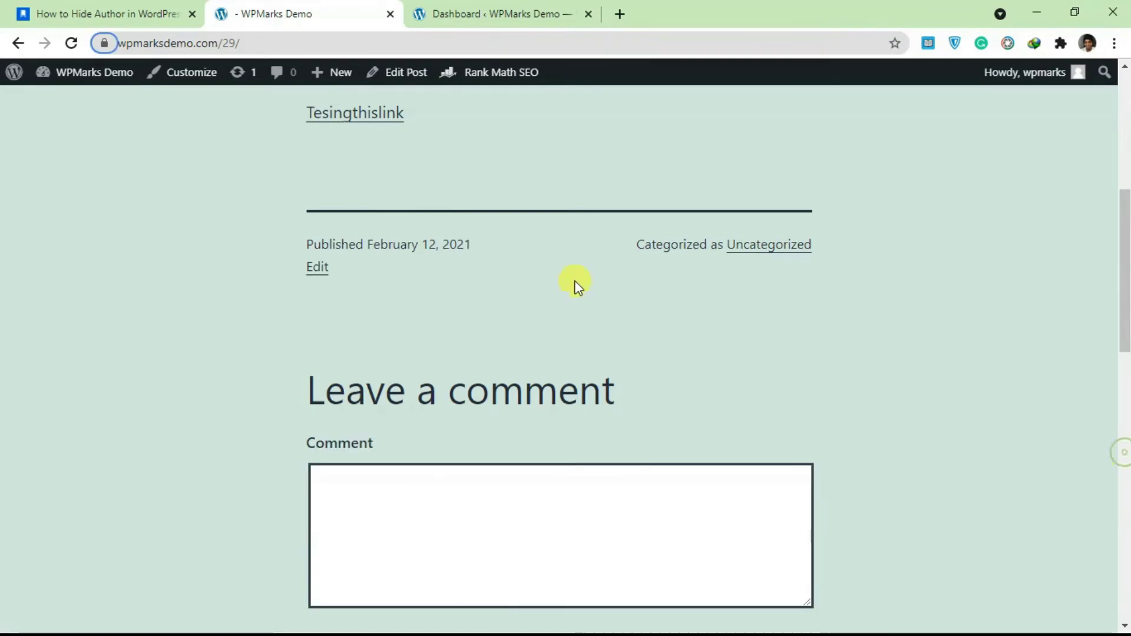
pyautogui.scroll(4, 495, 233)
pyautogui.scroll(3, 482, 246)
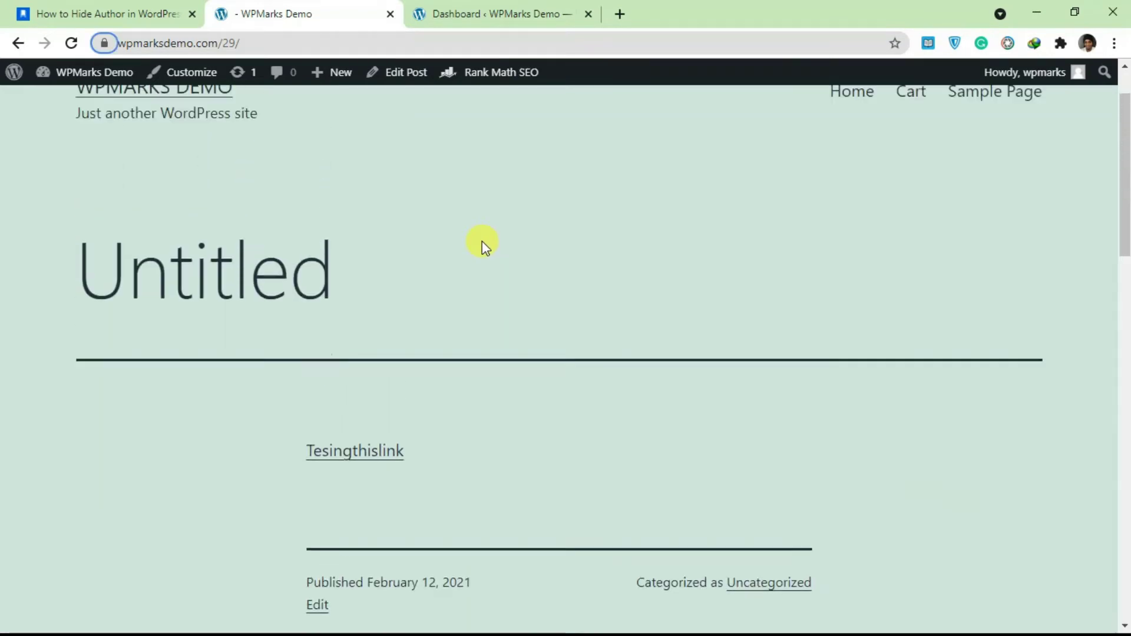
pyautogui.click(487, 13)
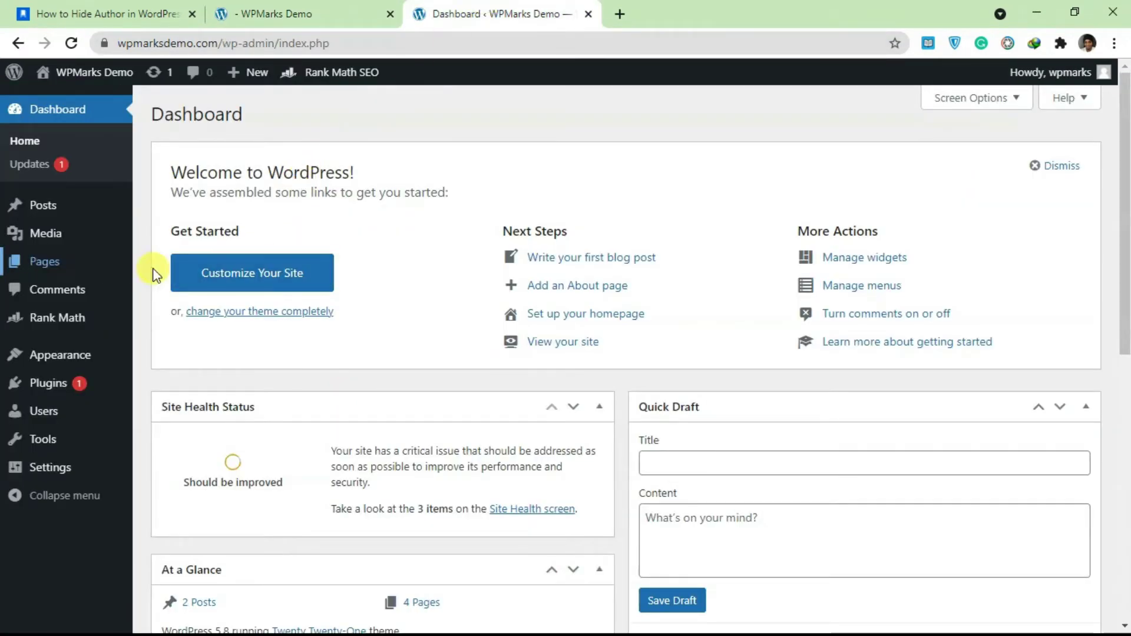
pyautogui.moveTo(50, 382)
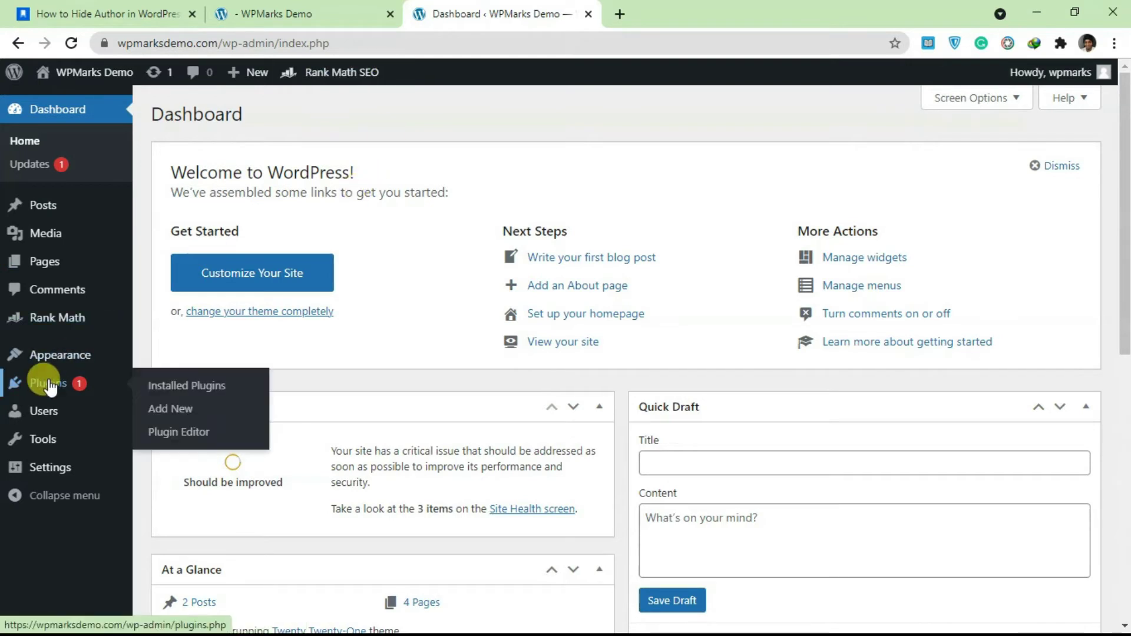
pyautogui.click(168, 409)
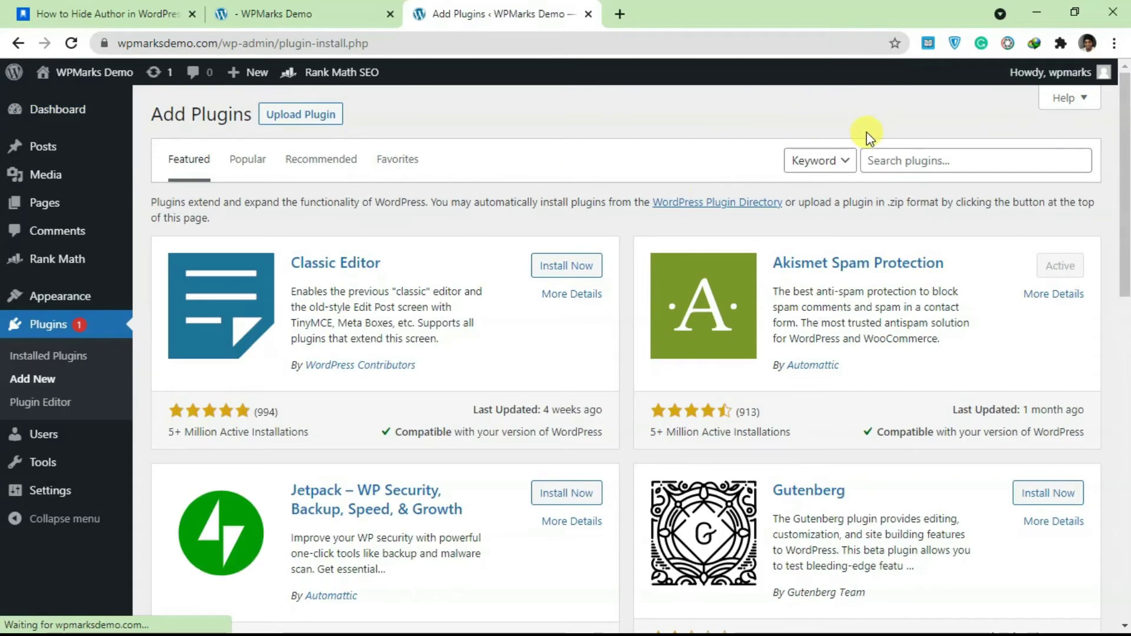
# Search for the Hide/Remove Metadata plugin and install it.
pyautogui.click(884, 159)
pyautogui.write('Hide/Remove Metadata')
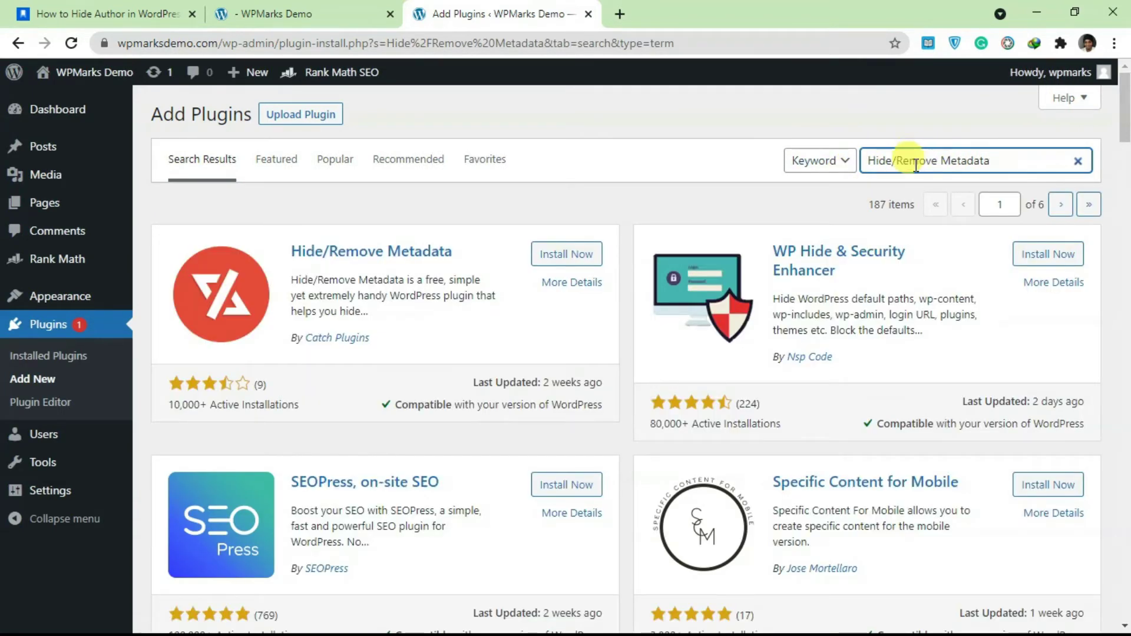
pyautogui.click(586, 255)
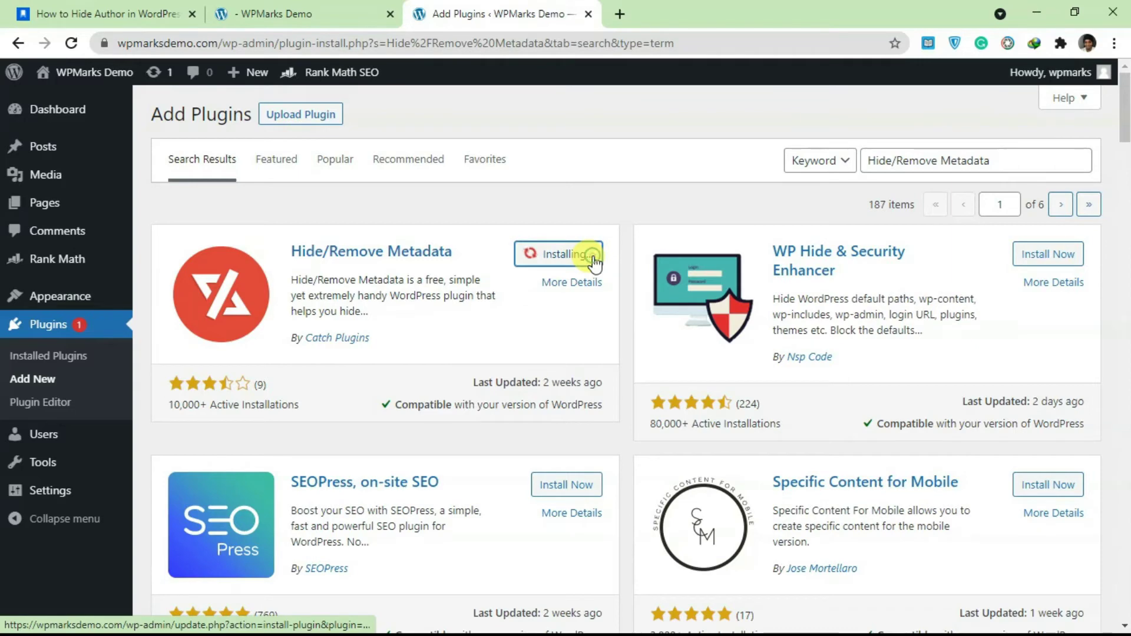
# Reload the blog post to check the byline, then return to the Add Plugins tab.
pyautogui.click(356, 8)
pyautogui.click(70, 43)
pyautogui.scroll(-5, 429, 343)
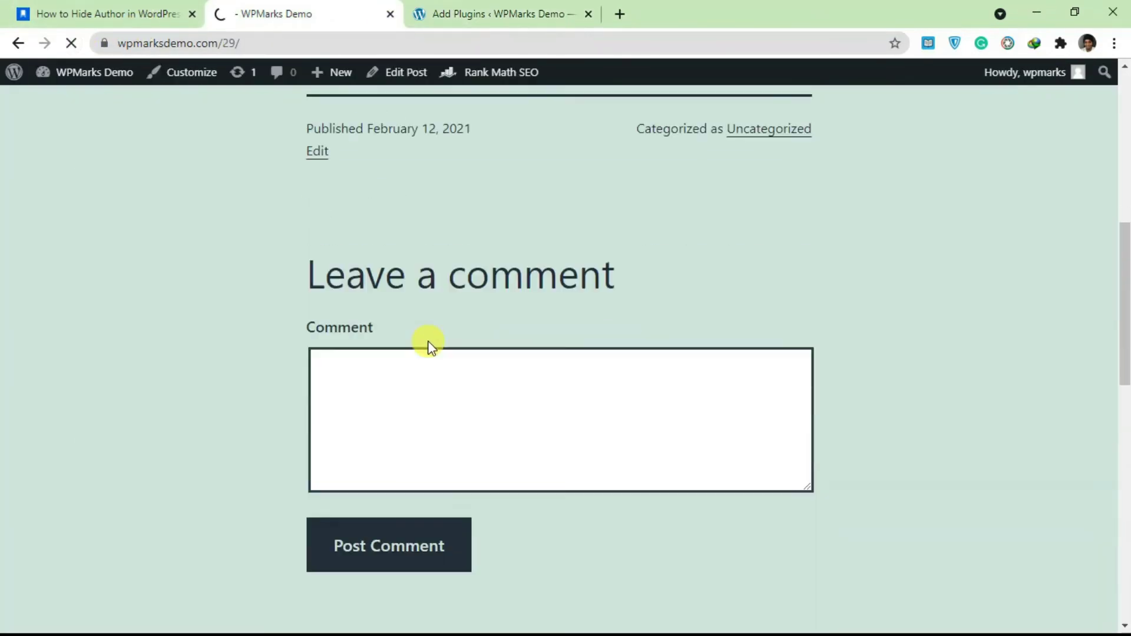
pyautogui.scroll(-2, 412, 330)
pyautogui.scroll(-2, 420, 293)
pyautogui.scroll(2, 365, 318)
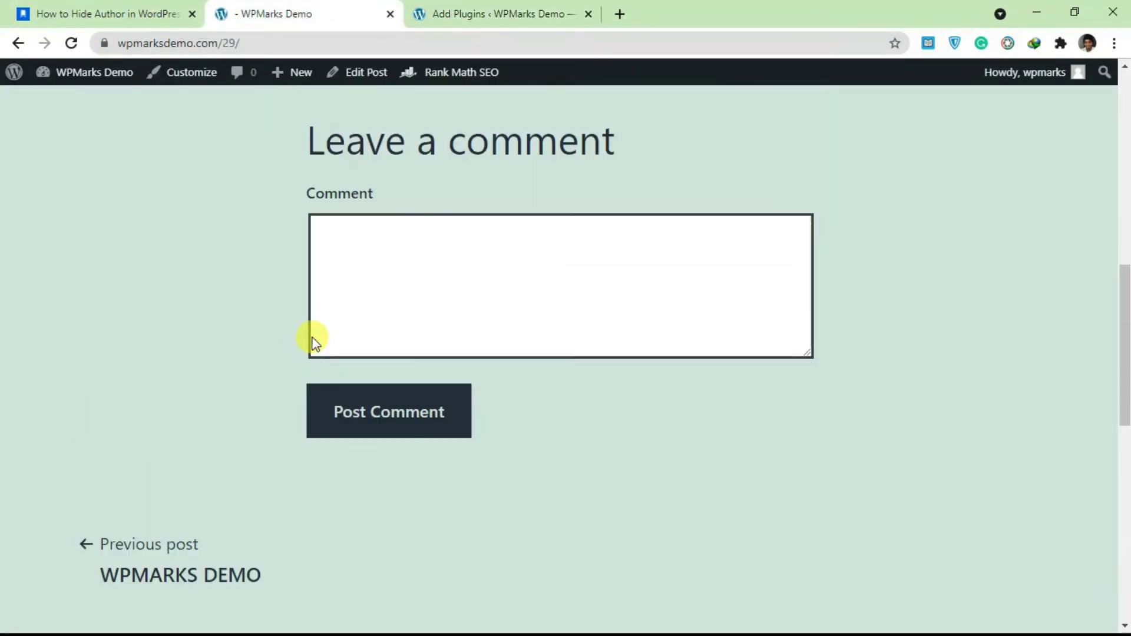
pyautogui.scroll(6, 315, 341)
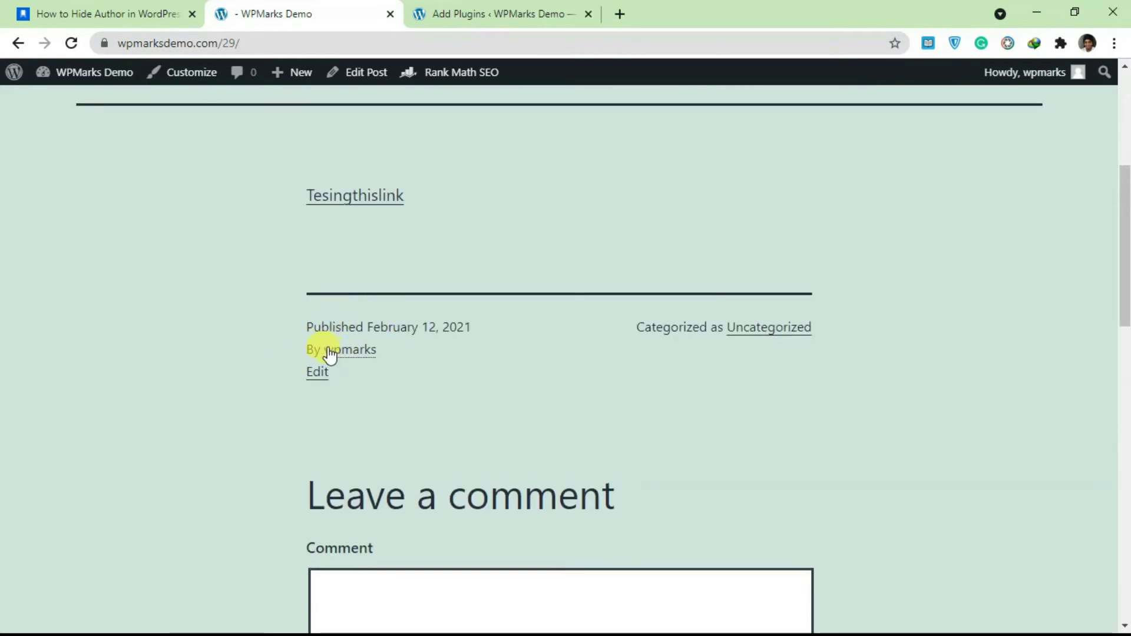
pyautogui.click(471, 13)
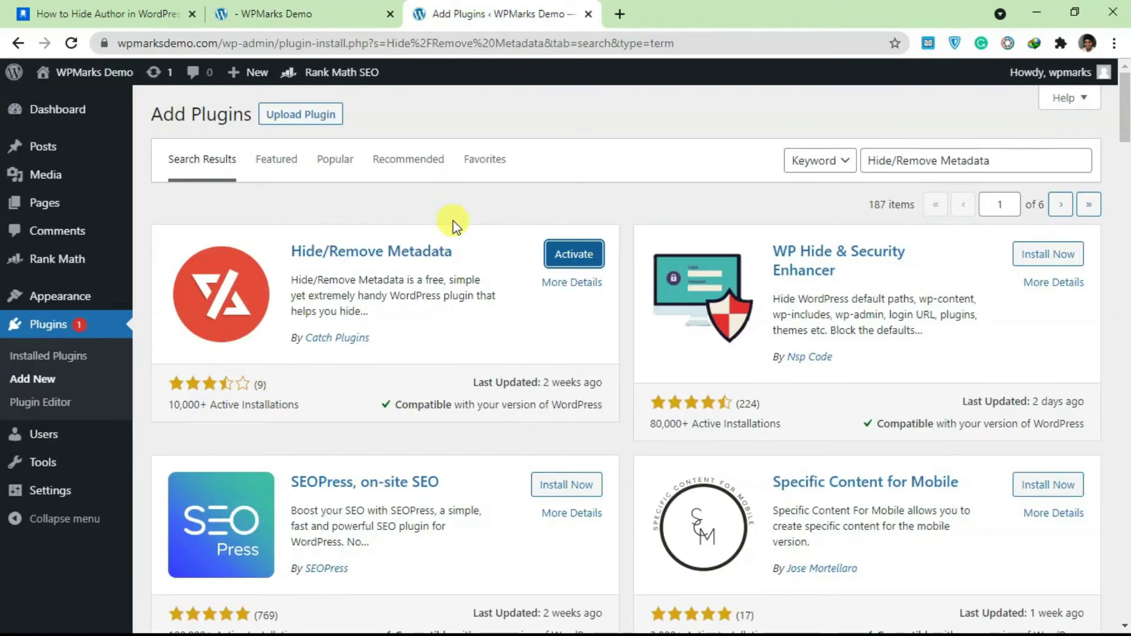
# Activate the Hide/Remove Metadata plugin and open its settings.
pyautogui.click(556, 257)
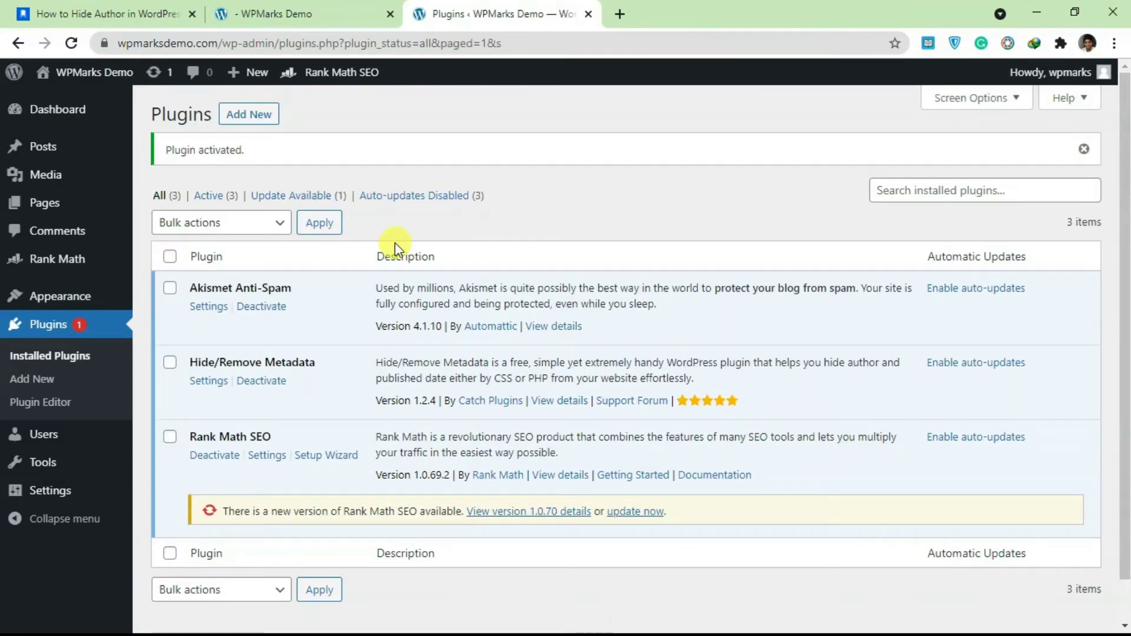
pyautogui.scroll(-1, 395, 243)
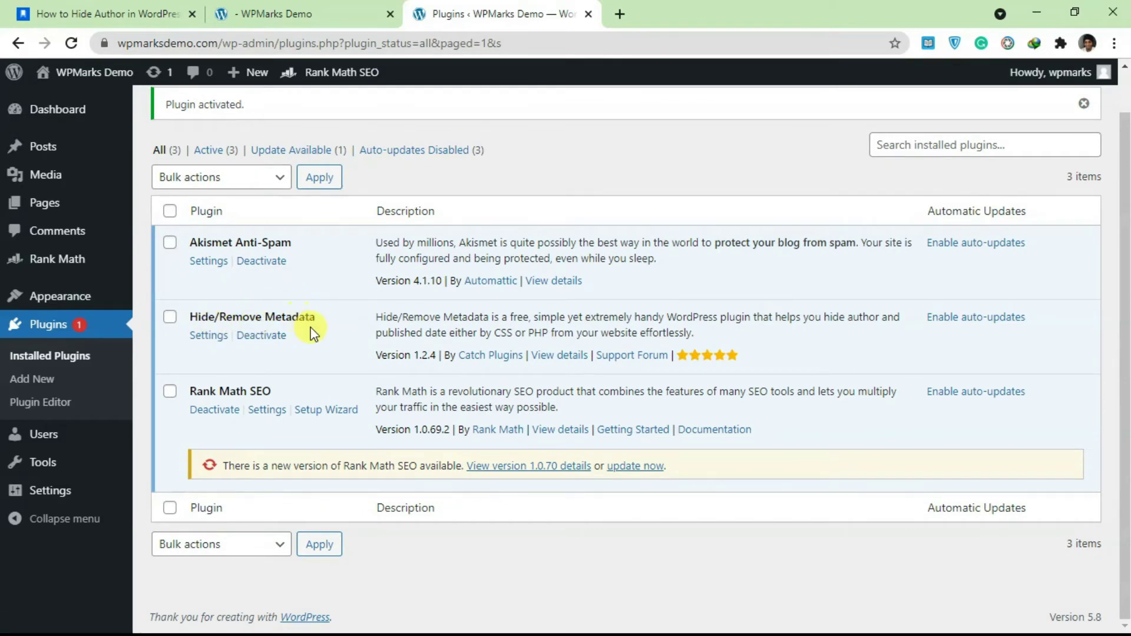
pyautogui.click(219, 346)
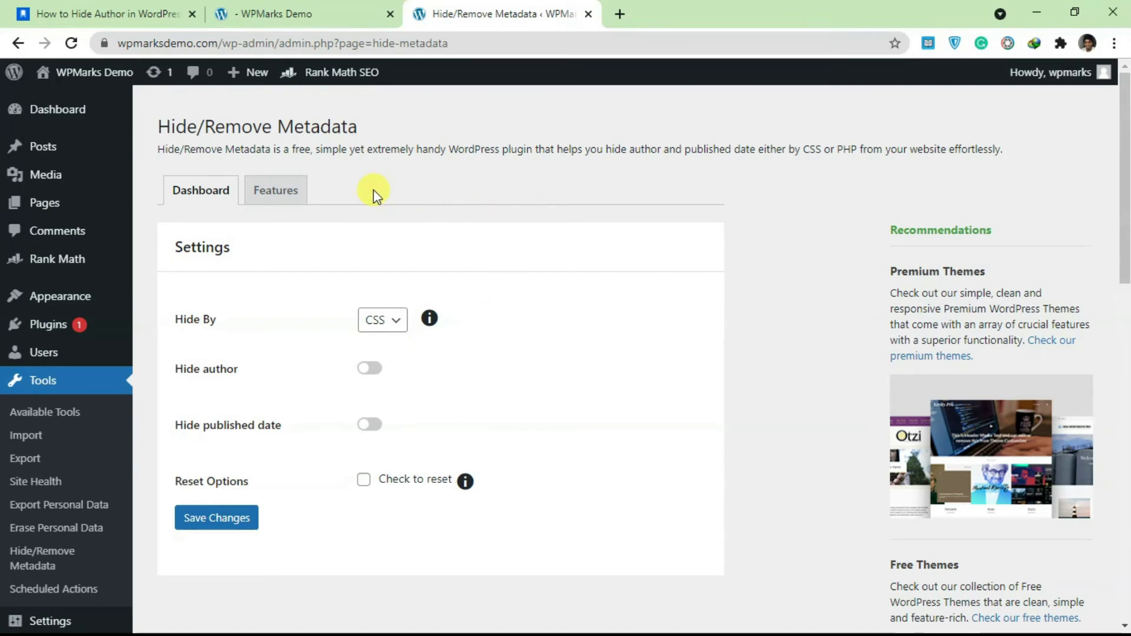
# Set Hide By to CSS, switch on Hide author, and save the changes.
pyautogui.click(401, 317)
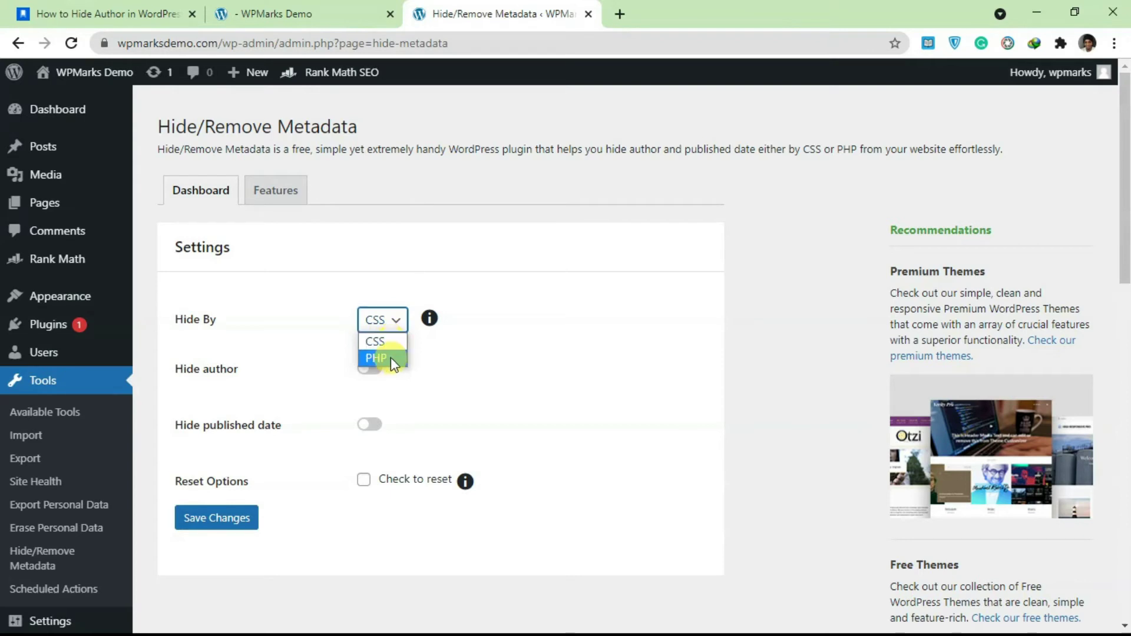
pyautogui.click(390, 346)
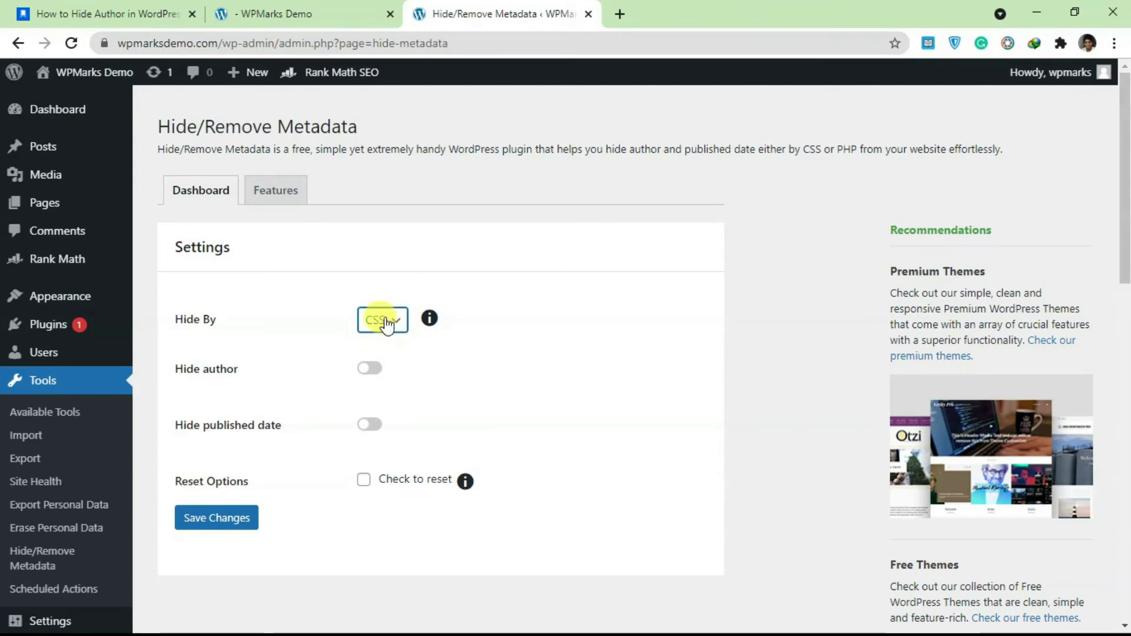
pyautogui.click(390, 321)
pyautogui.click(386, 359)
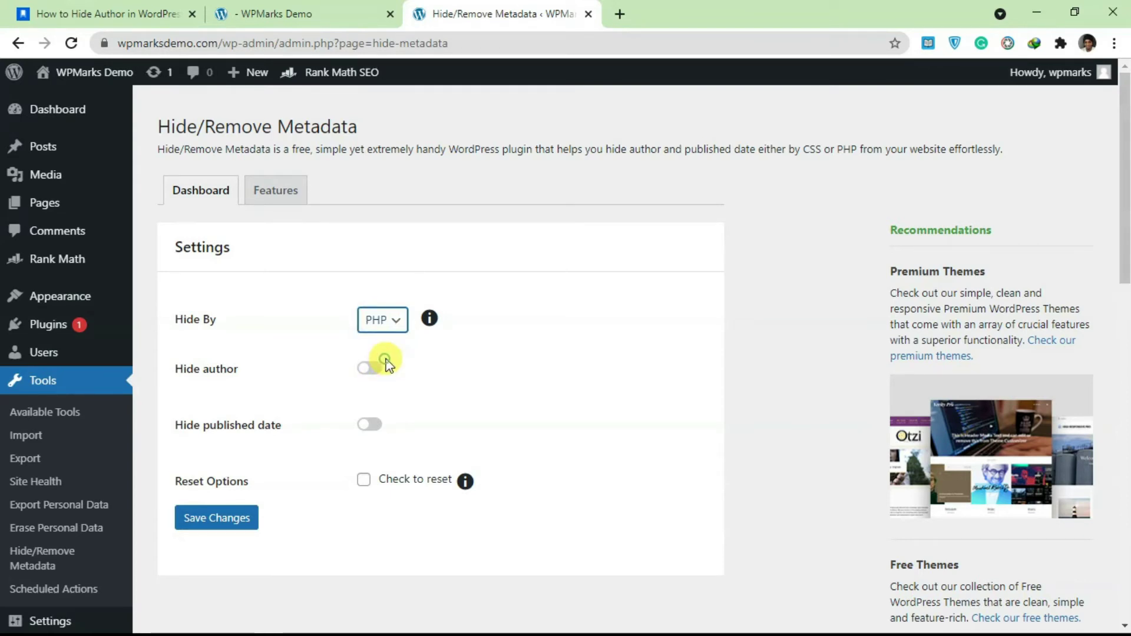
pyautogui.click(373, 318)
pyautogui.click(379, 342)
pyautogui.click(363, 371)
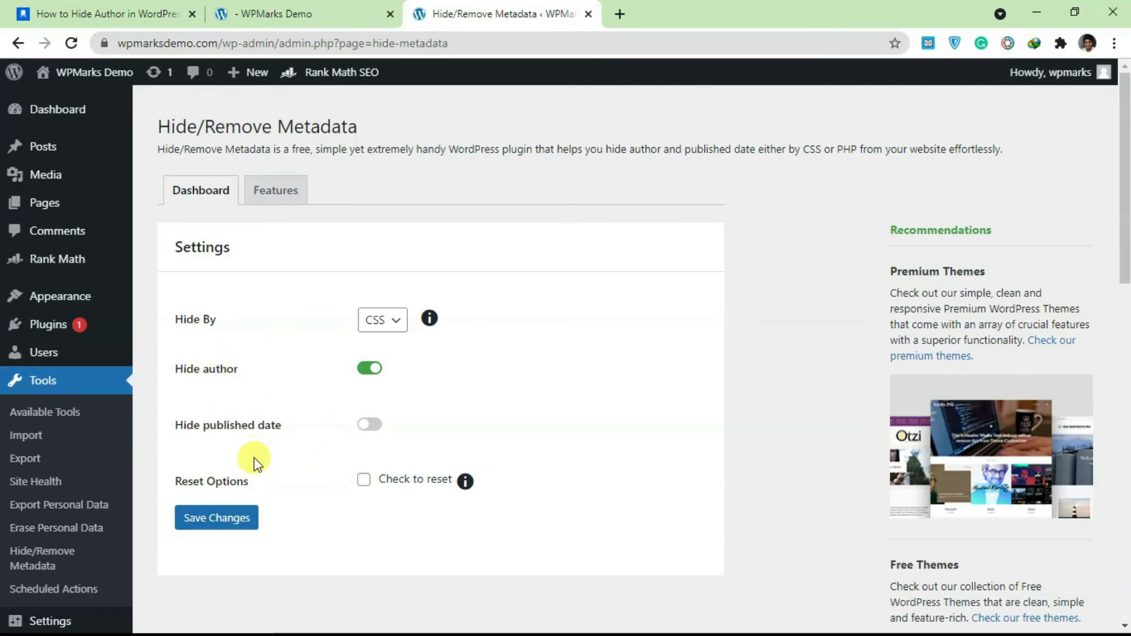
pyautogui.click(235, 520)
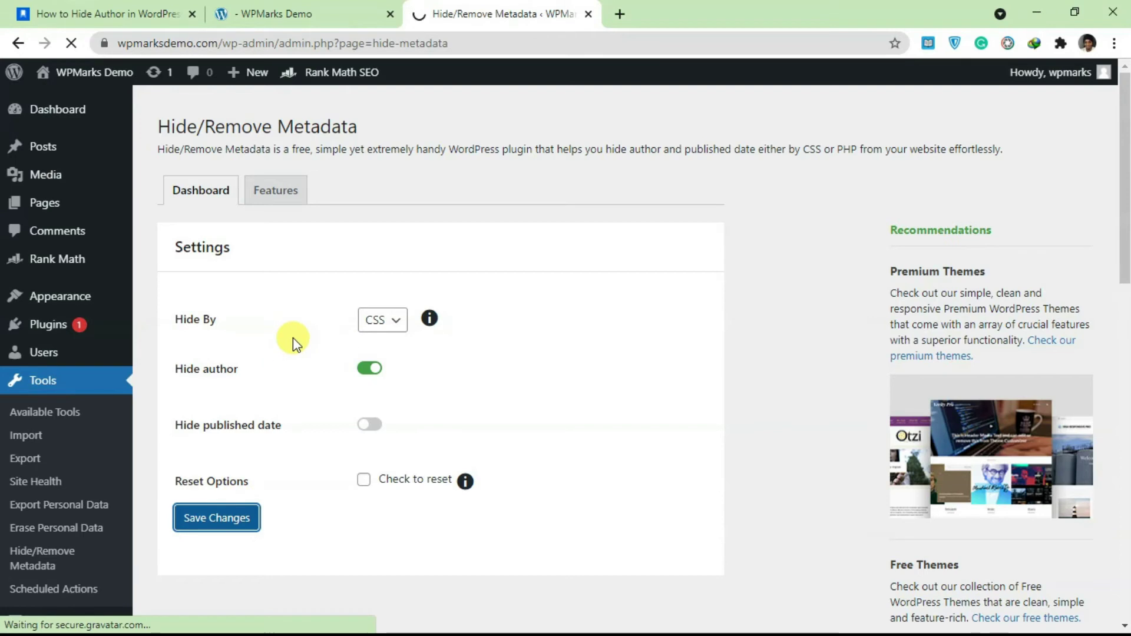
# Reload the post, then change Hide By to PHP and save the settings.
pyautogui.click(309, 12)
pyautogui.click(69, 47)
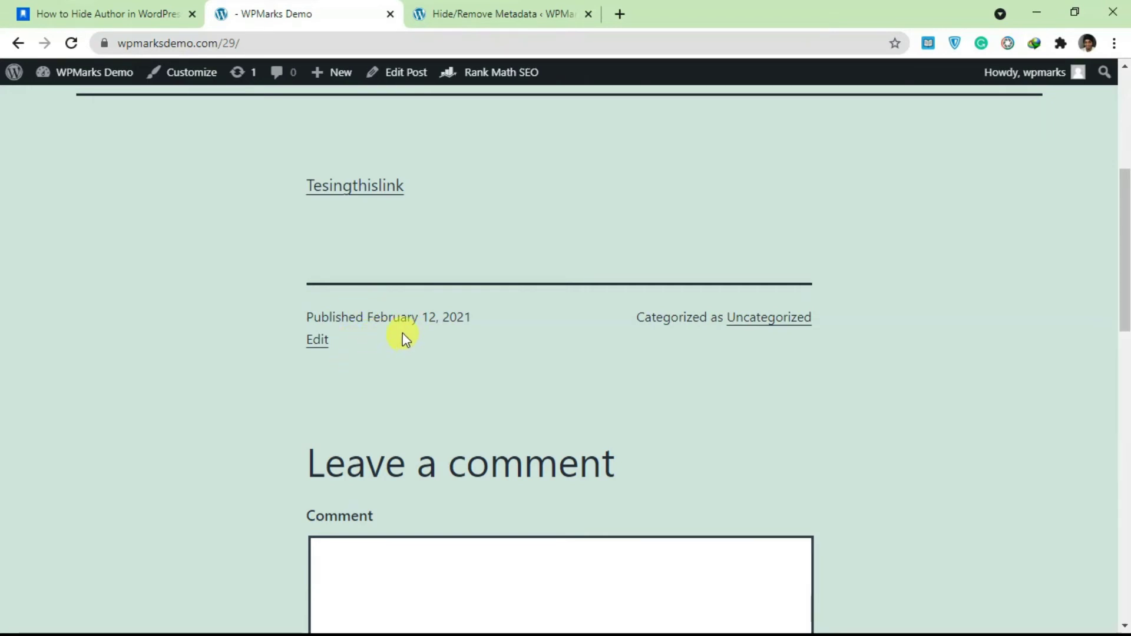
pyautogui.click(489, 14)
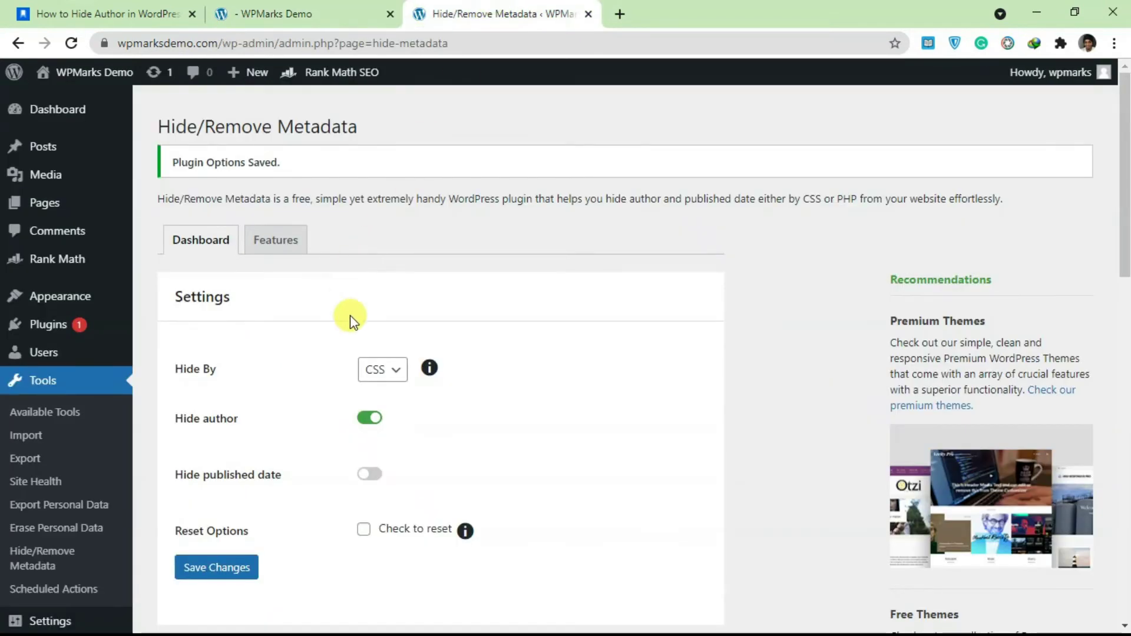
pyautogui.click(385, 371)
pyautogui.click(398, 401)
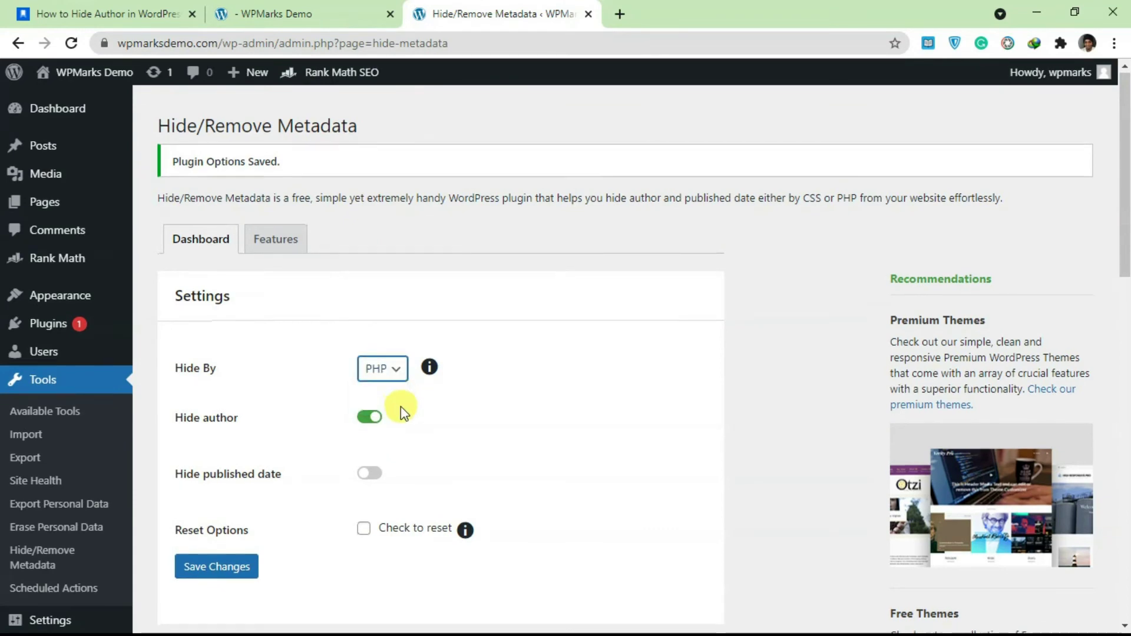
pyautogui.scroll(-1, 400, 412)
pyautogui.click(246, 484)
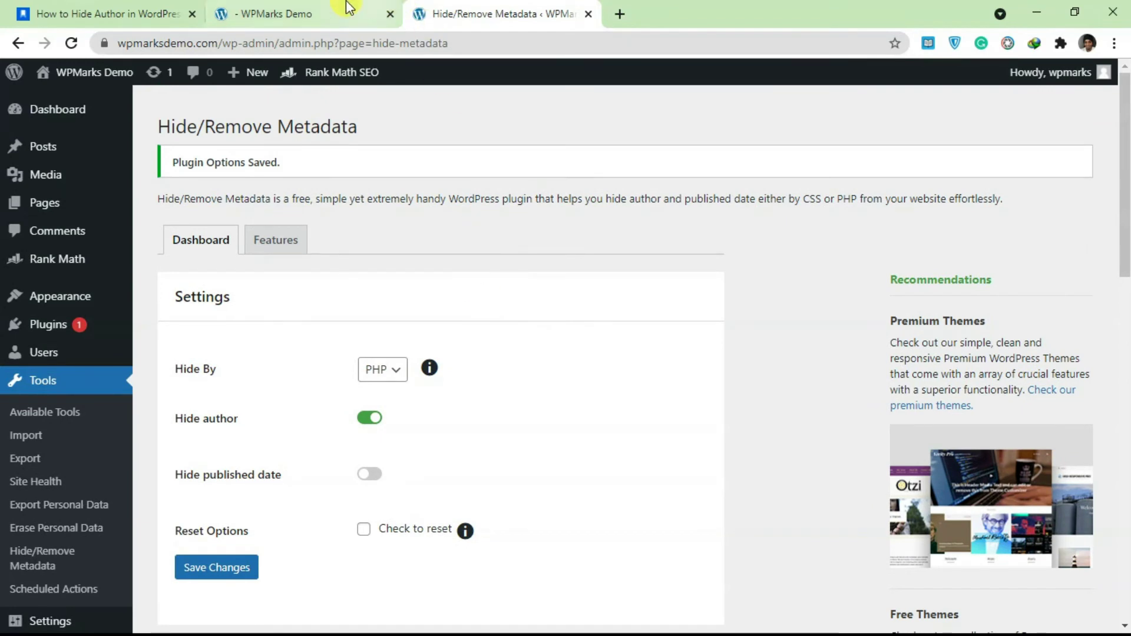
# Reload the post to see the bare 'By' left under the date, then return to the settings.
pyautogui.click(348, 8)
pyautogui.click(70, 43)
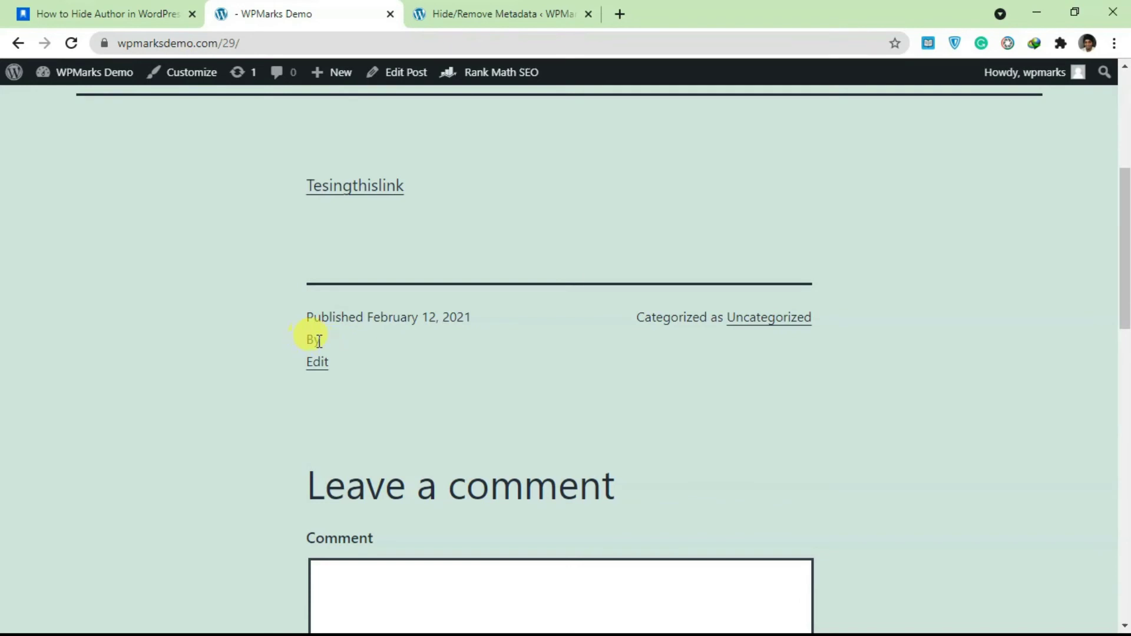
pyautogui.moveTo(323, 340); pyautogui.dragTo(305, 344)
pyautogui.click(313, 339)
pyautogui.click(304, 339)
pyautogui.hotkey('ctrl', 'Tab')
pyautogui.click(382, 369)
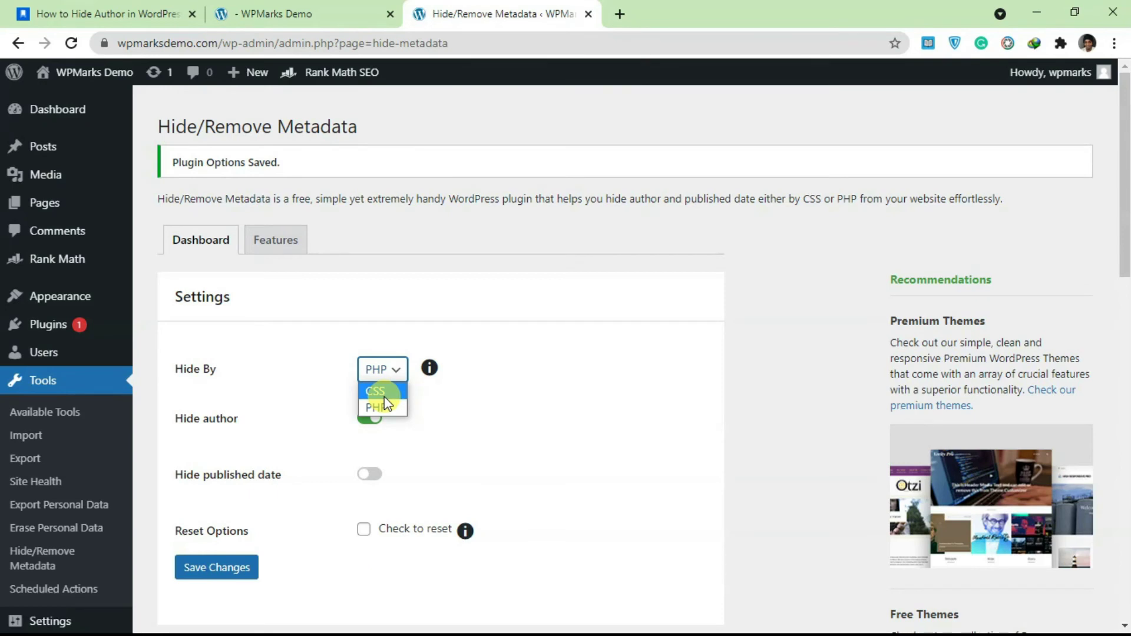
# Switch Hide By back to CSS and view the blog post's byline.
pyautogui.click(384, 396)
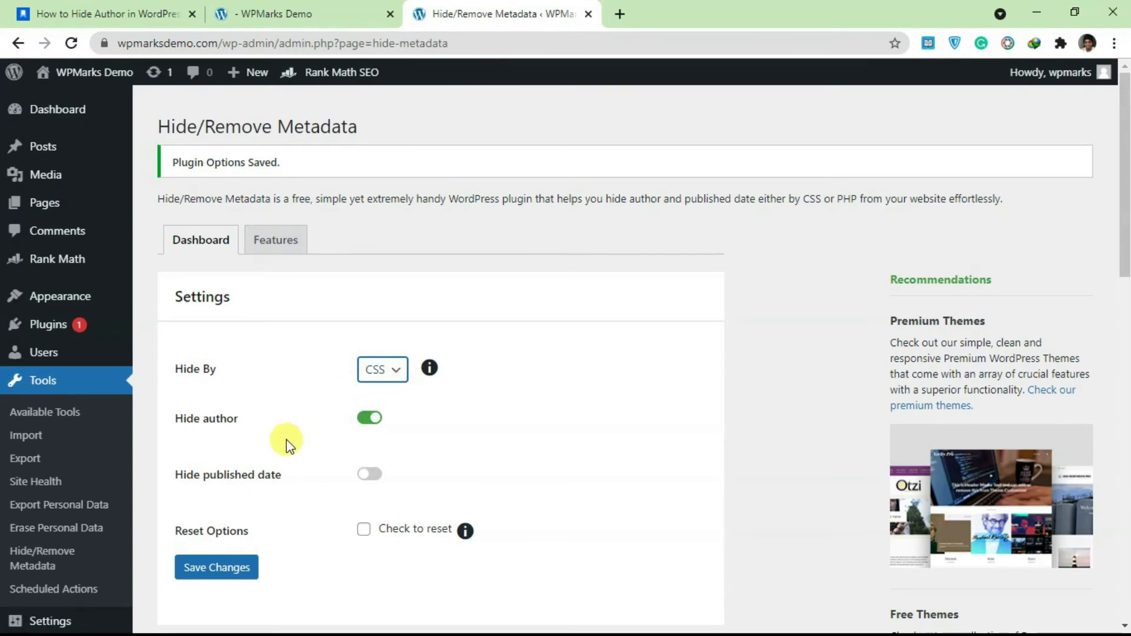
pyautogui.click(318, 12)
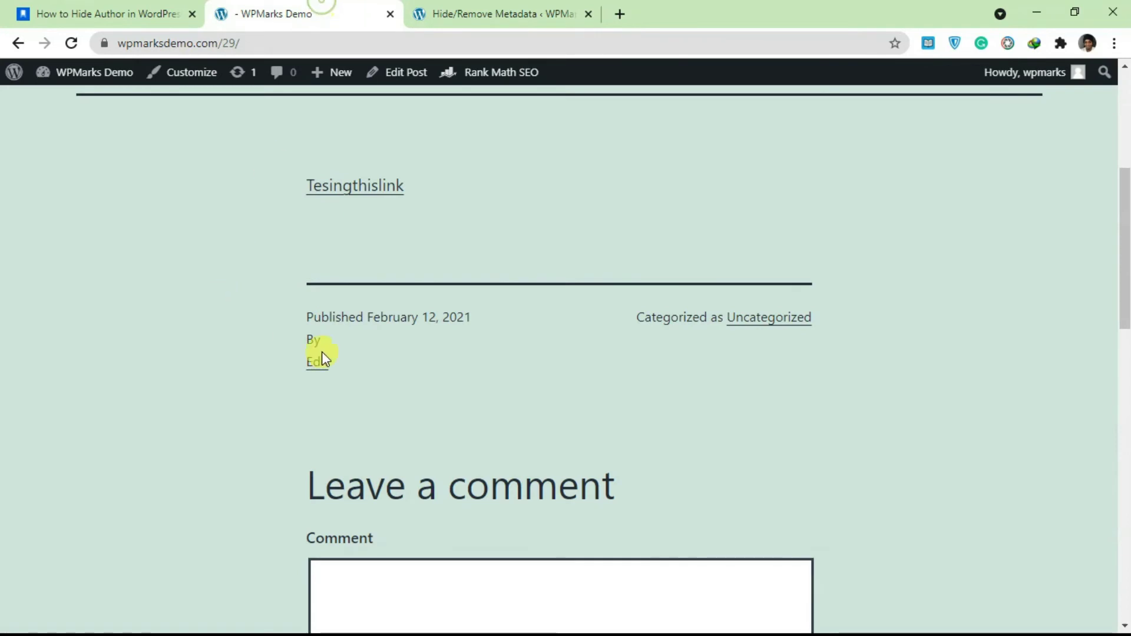
pyautogui.scroll(5, 325, 341)
pyautogui.scroll(-6, 326, 338)
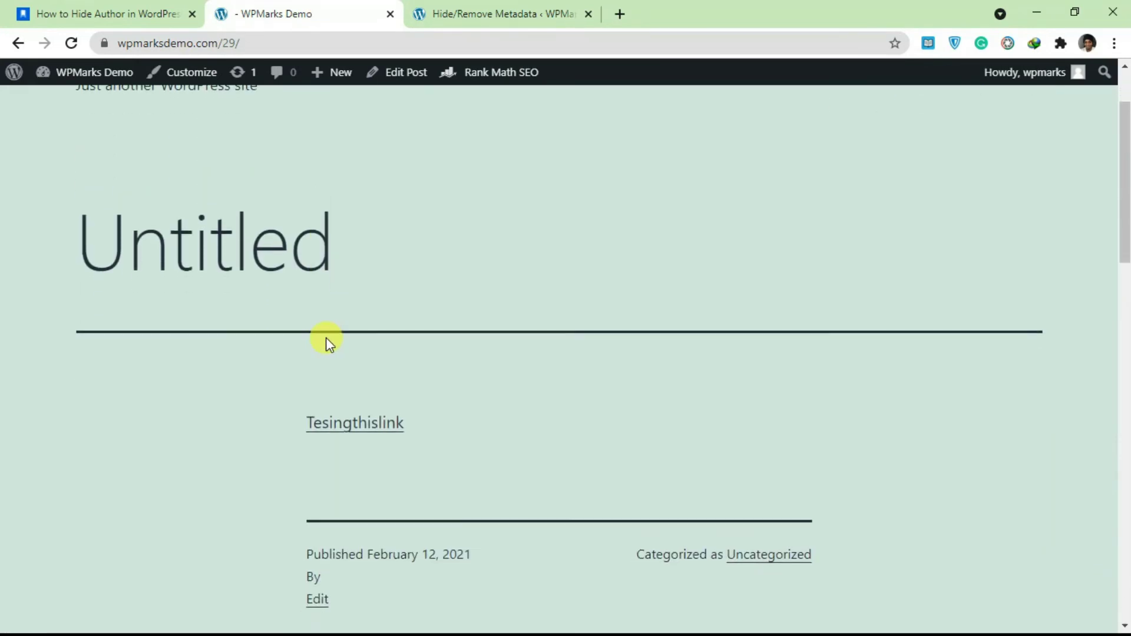
pyautogui.scroll(7, 353, 285)
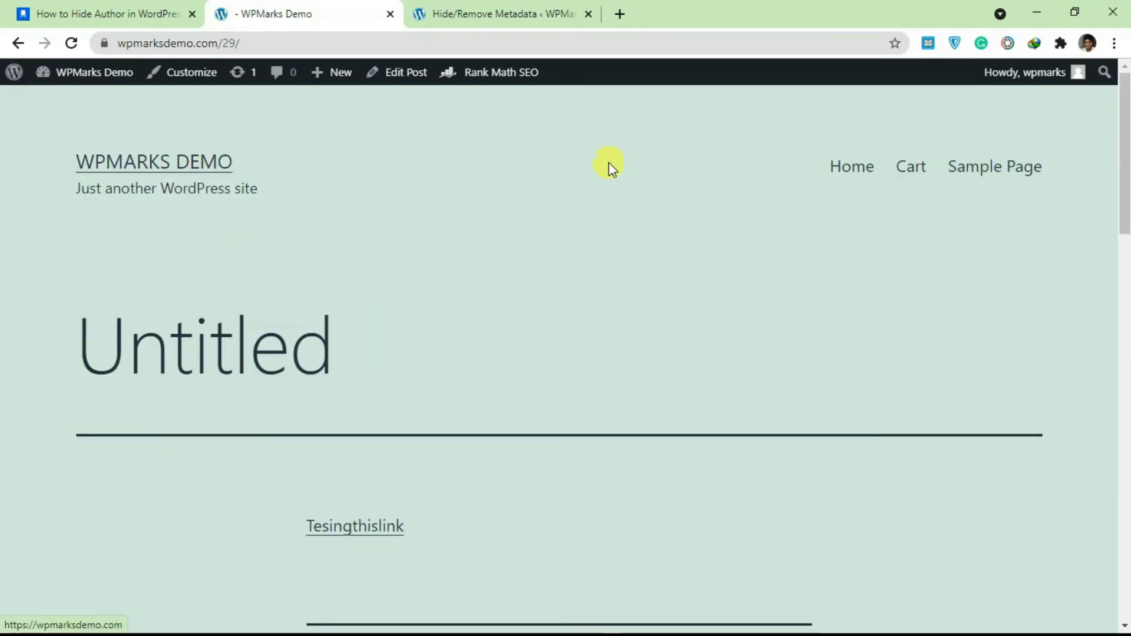
# Check the site home page: posts show only date and category, no author.
pyautogui.click(200, 166)
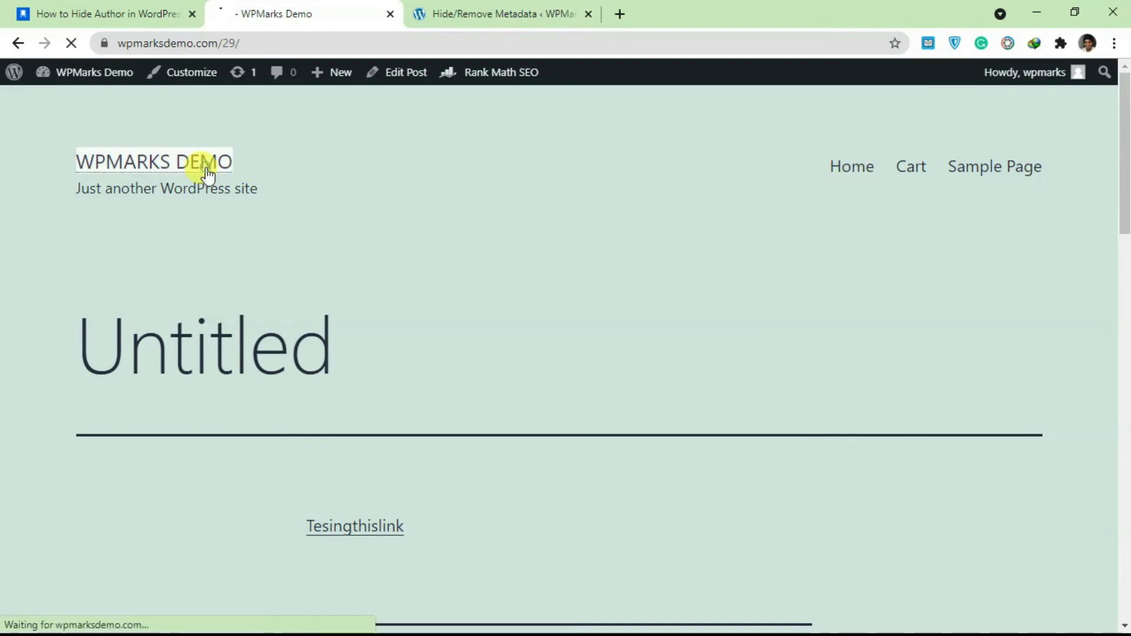
pyautogui.scroll(-2, 501, 236)
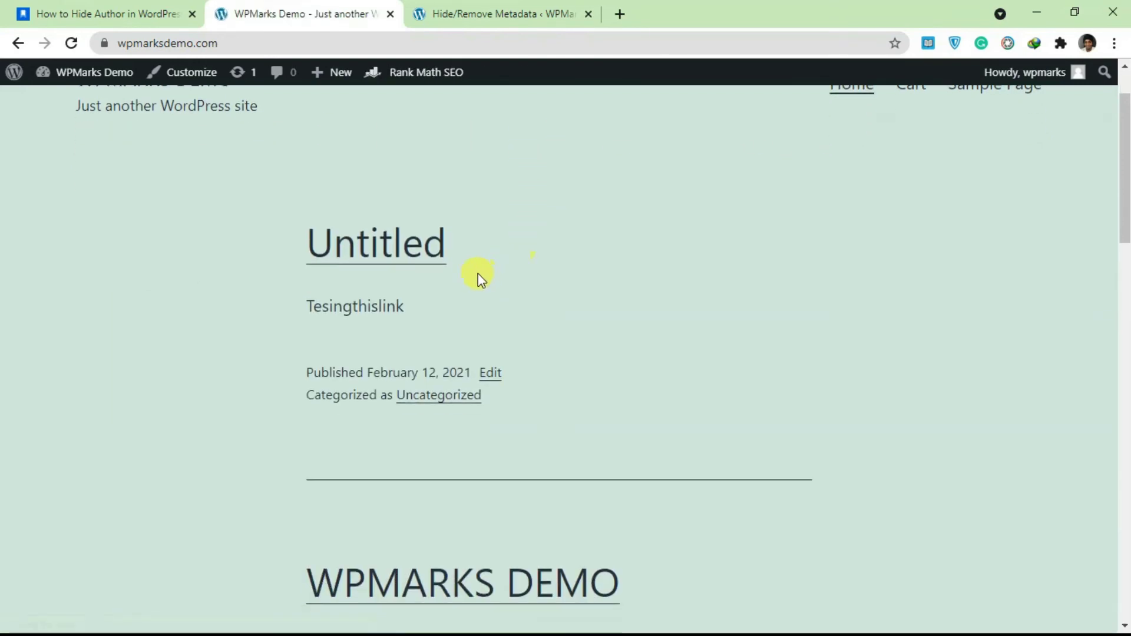
pyautogui.scroll(-12, 377, 341)
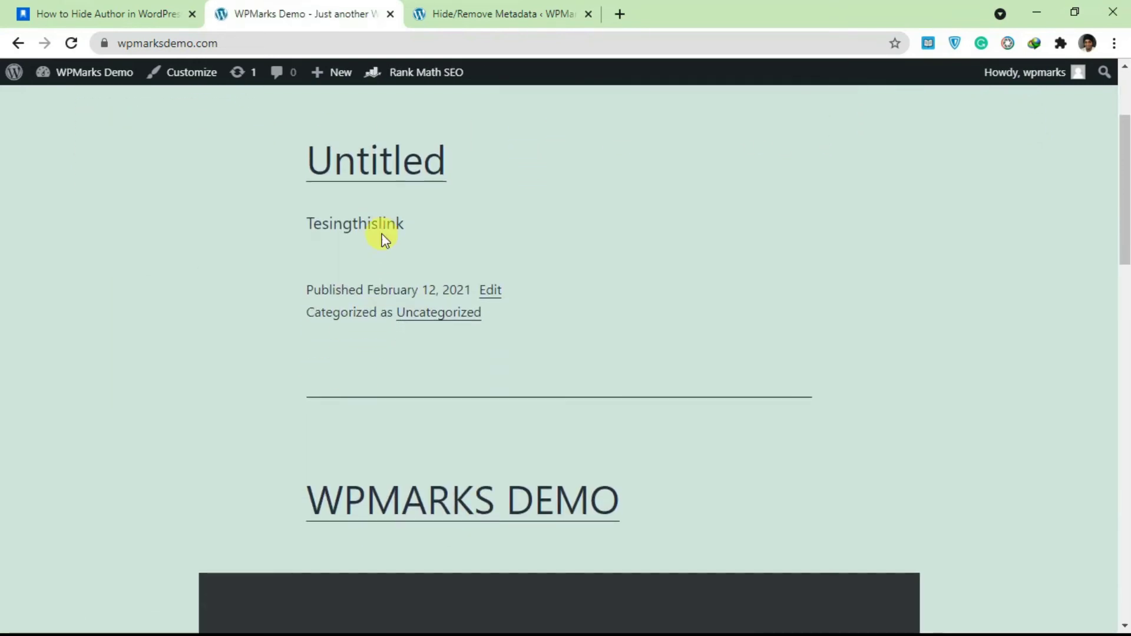
pyautogui.scroll(-5, 382, 354)
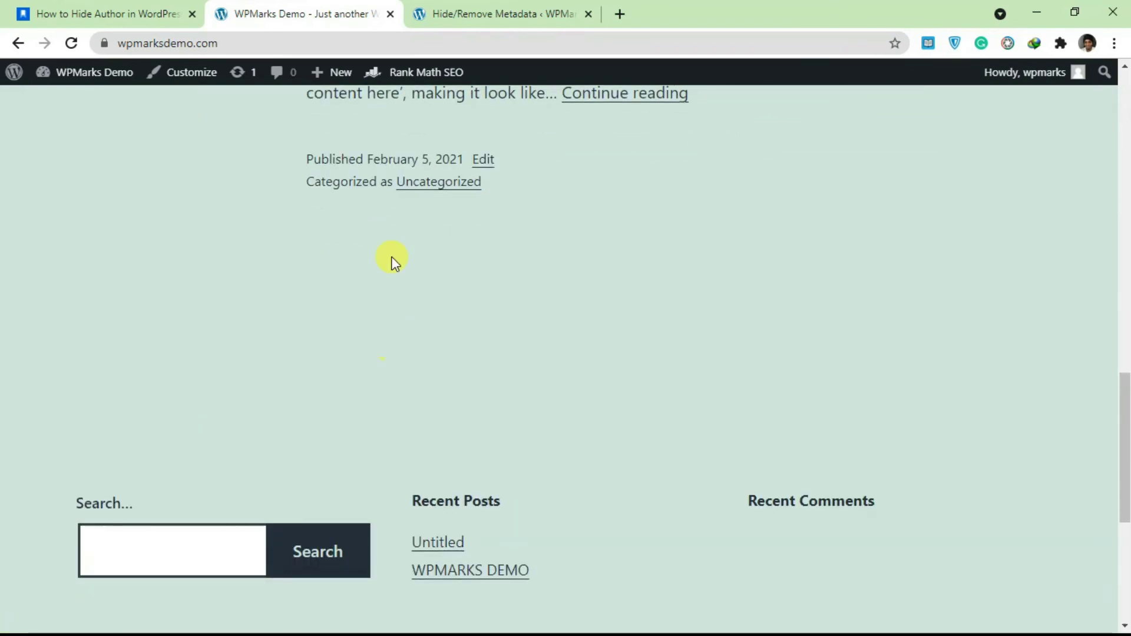
pyautogui.scroll(15, 377, 177)
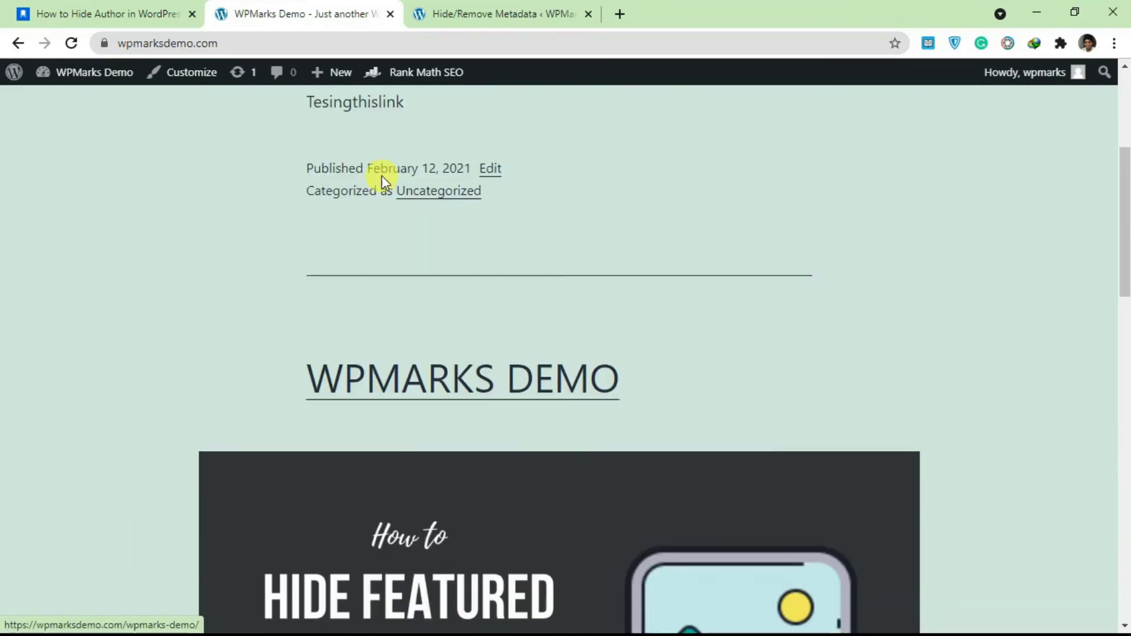
pyautogui.click(457, 9)
pyautogui.scroll(-1, 344, 331)
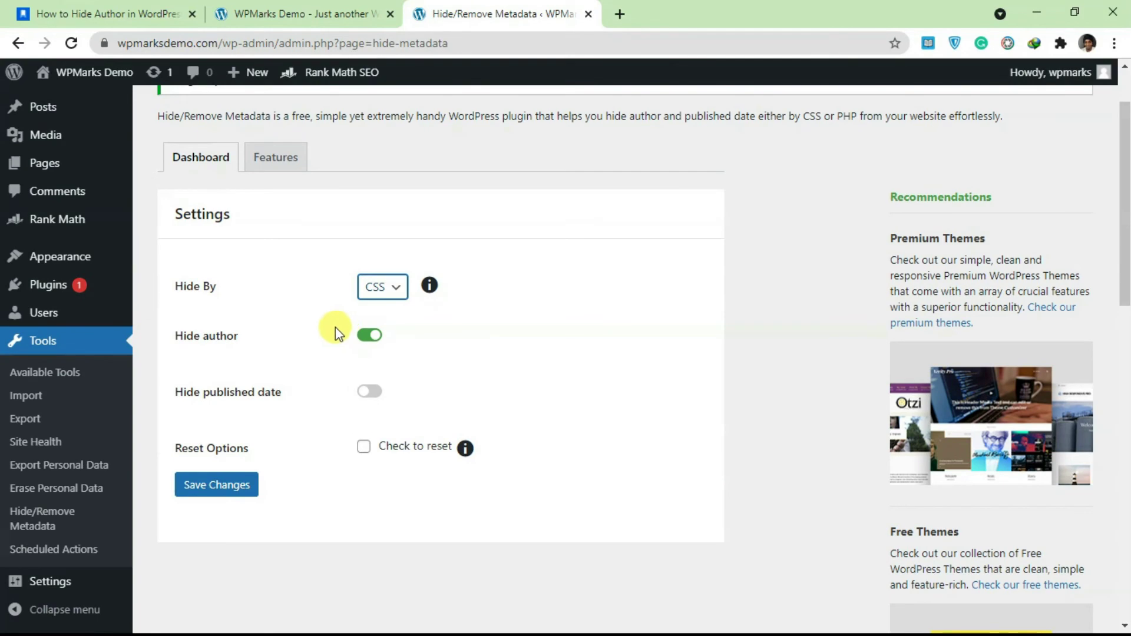
# Set the plugin's Hide By option to PHP, keeping Hide author enabled.
pyautogui.click(263, 13)
pyautogui.click(501, 13)
pyautogui.scroll(1, 253, 277)
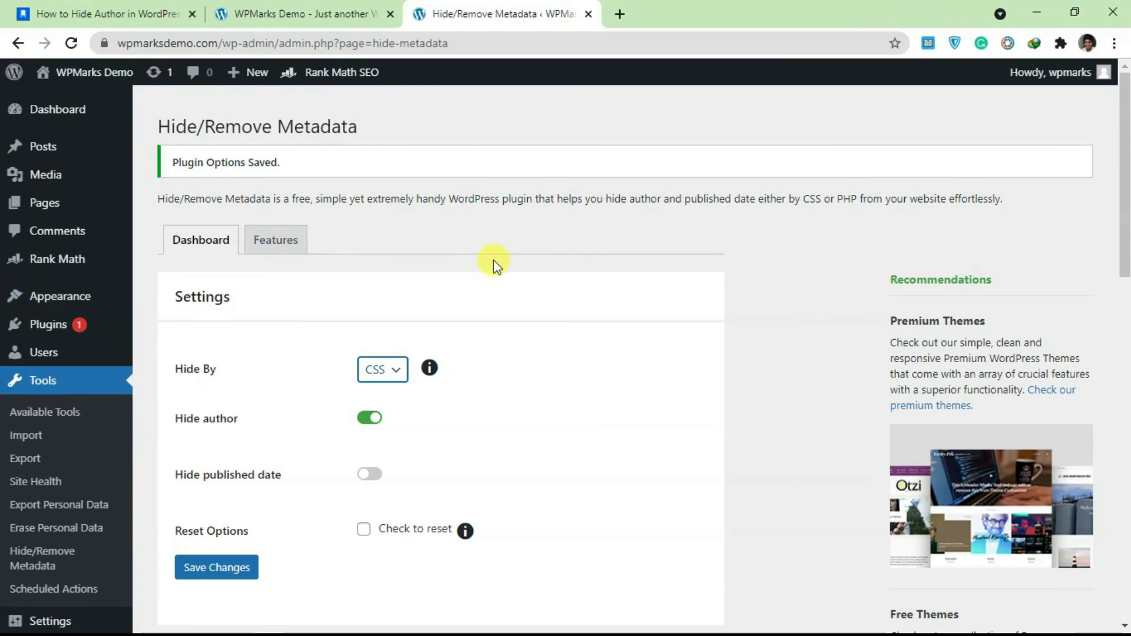
pyautogui.click(380, 371)
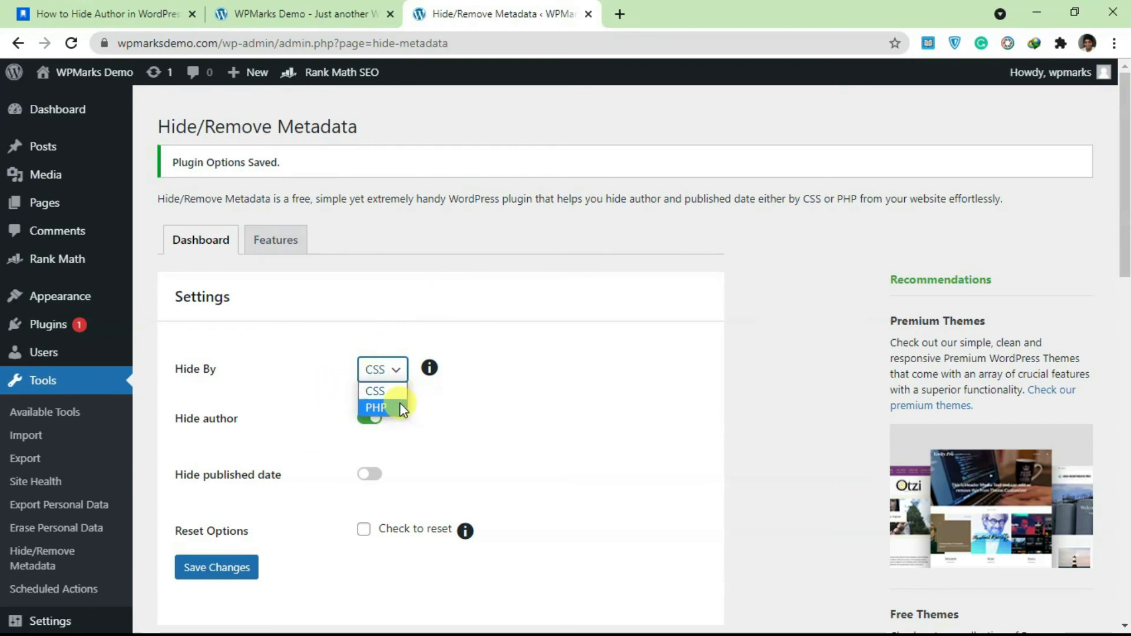
pyautogui.click(460, 372)
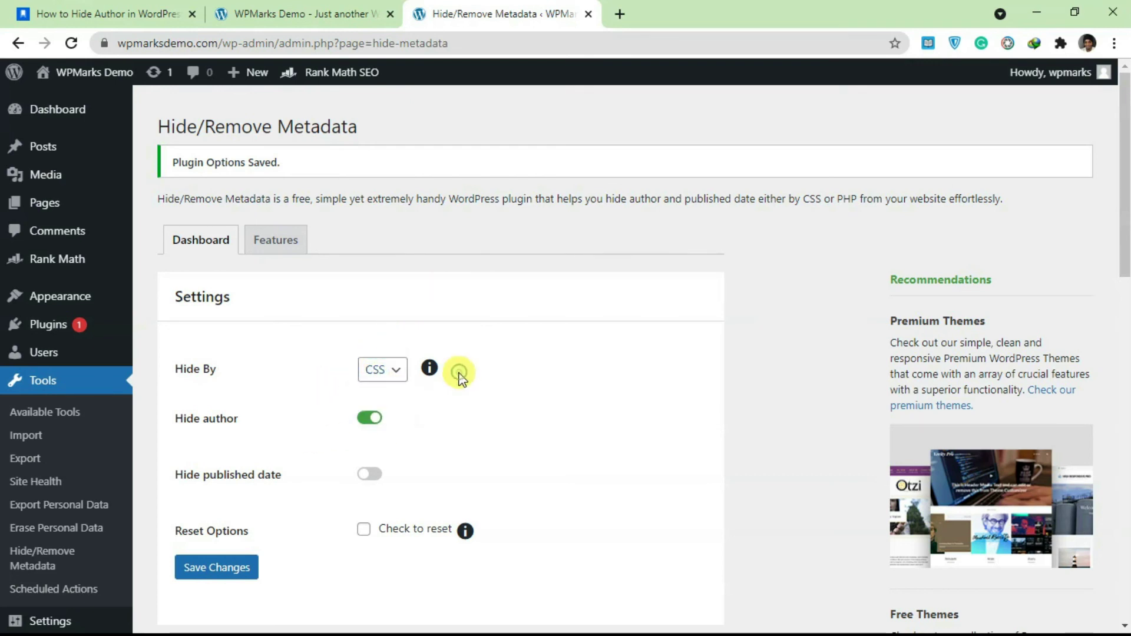
pyautogui.scroll(-1, 415, 404)
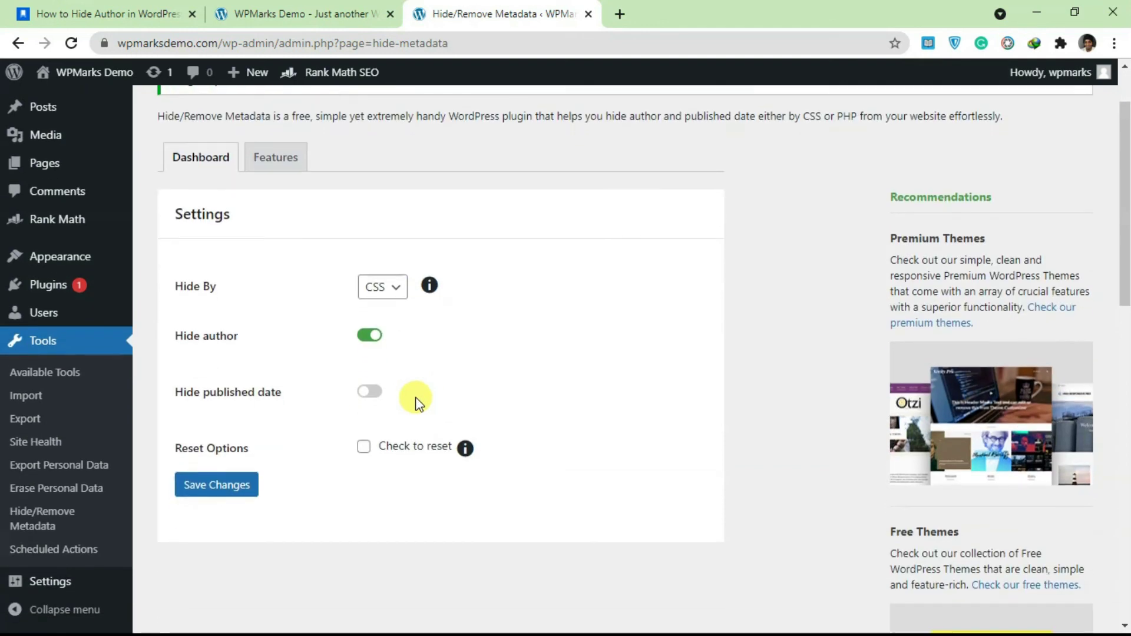
pyautogui.click(384, 289)
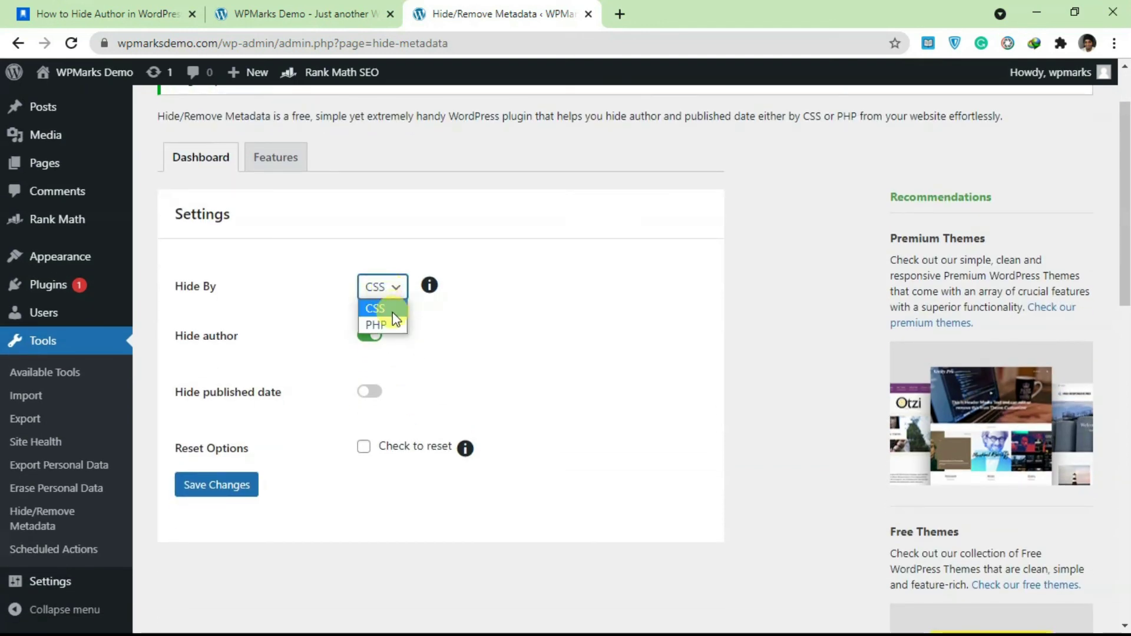
pyautogui.click(389, 308)
pyautogui.click(388, 292)
pyautogui.click(383, 324)
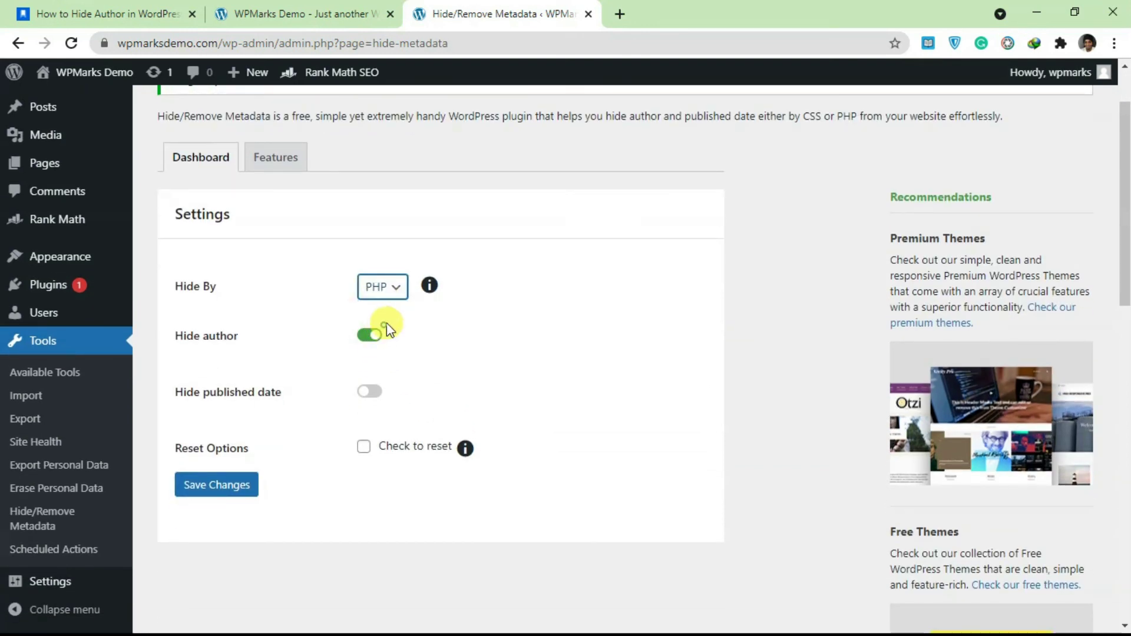